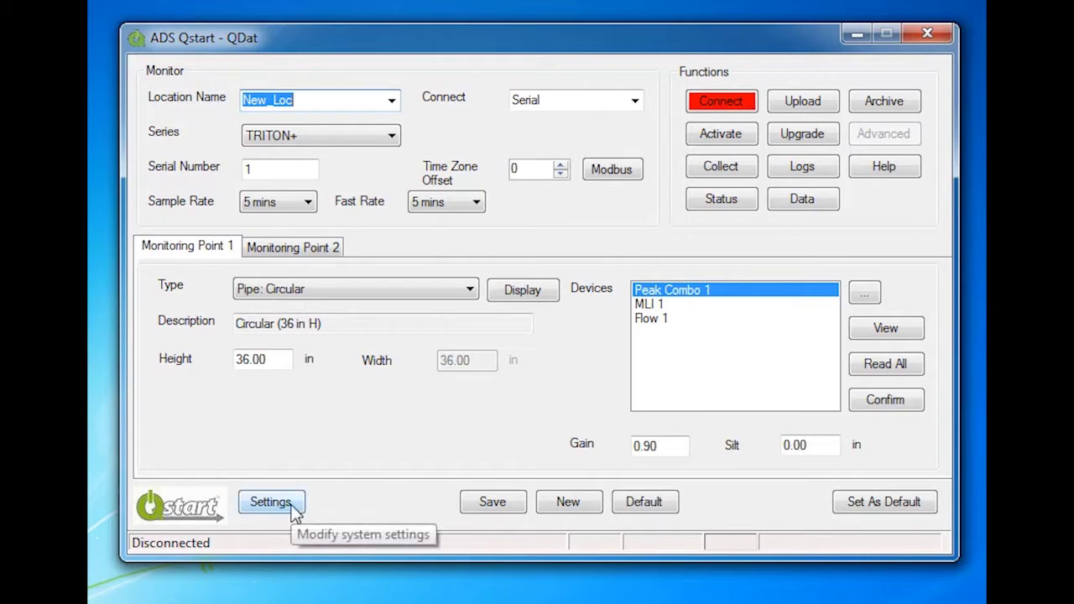
Step: Review the system settings for data path, communication ports and units, and accept them
click(293, 509)
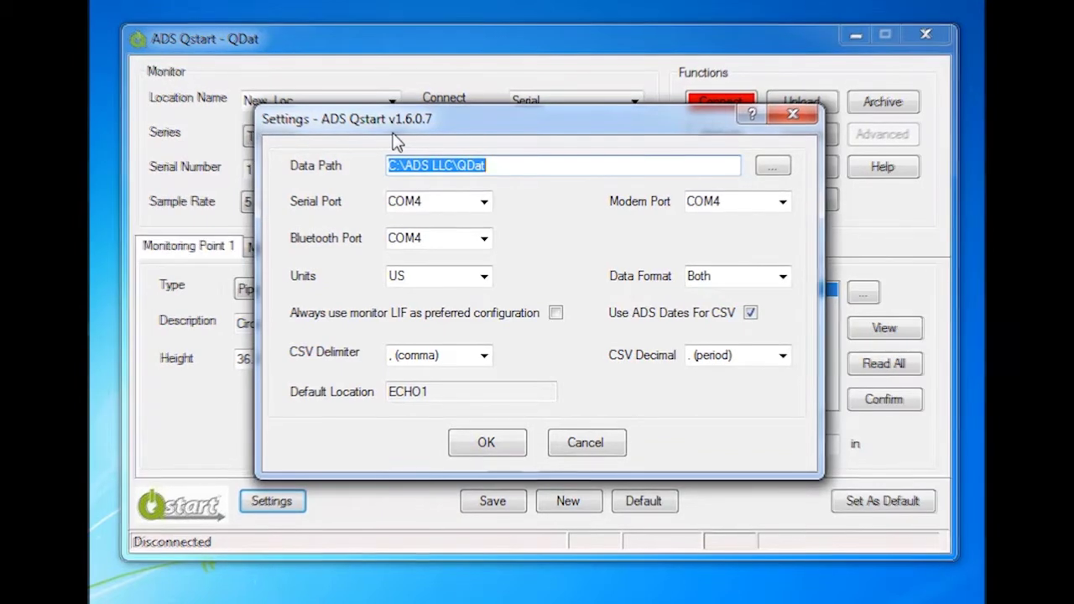
click(514, 163)
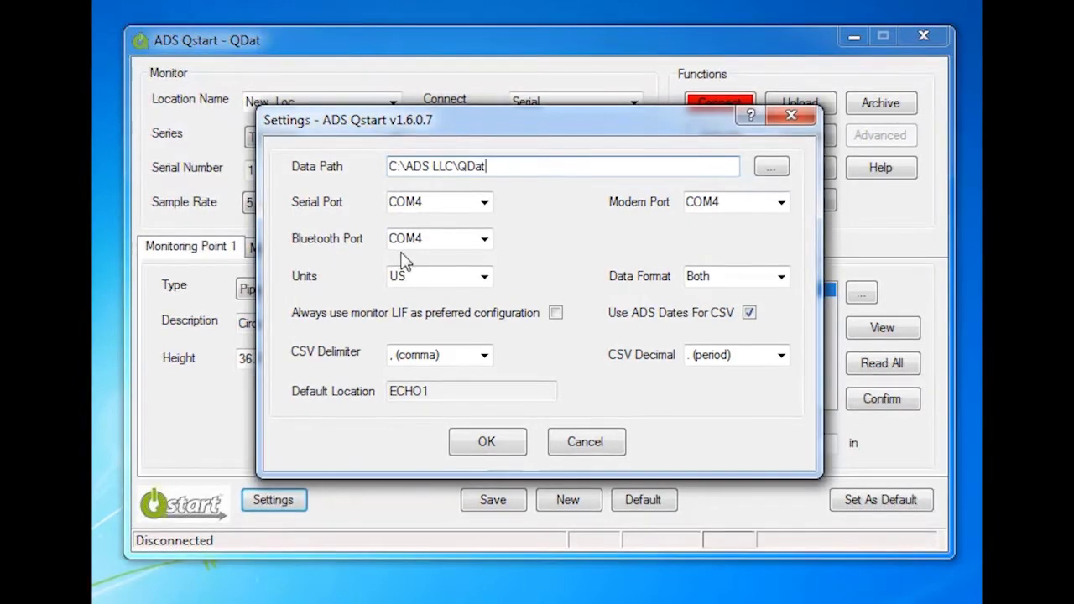
click(498, 440)
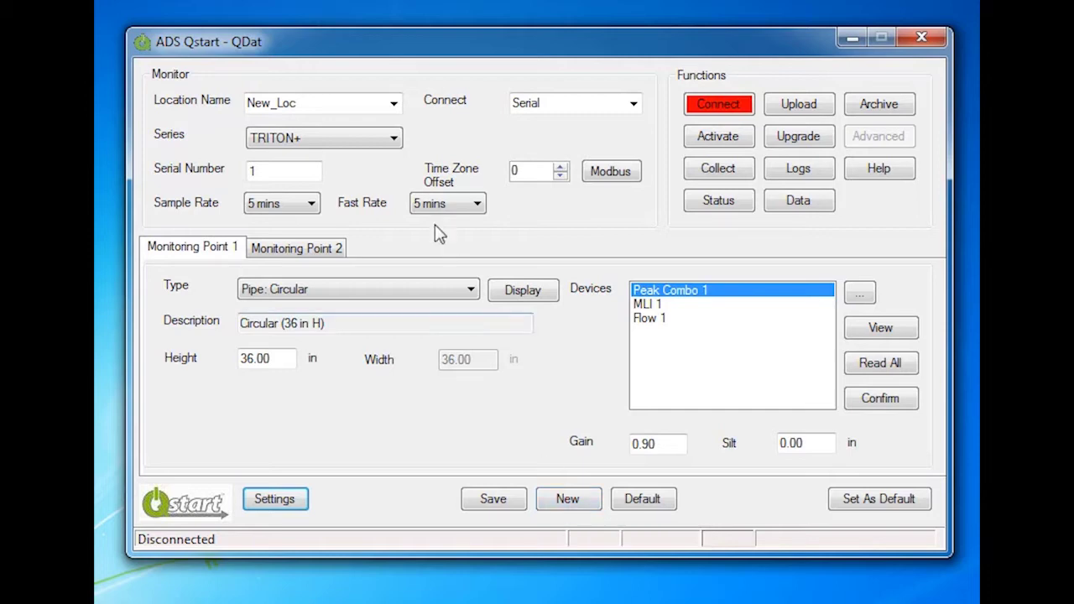
Step: Name the location ECHO1, choose the ECHO series and enter 9121 as the monitor's serial number
drag(311, 104, 214, 110)
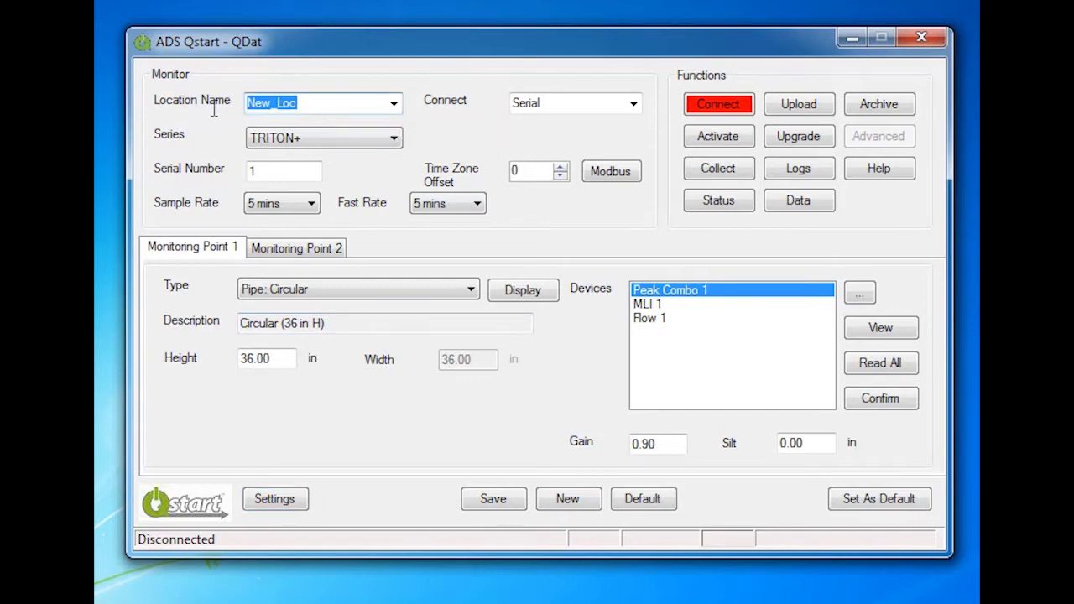
text(ECHO1)
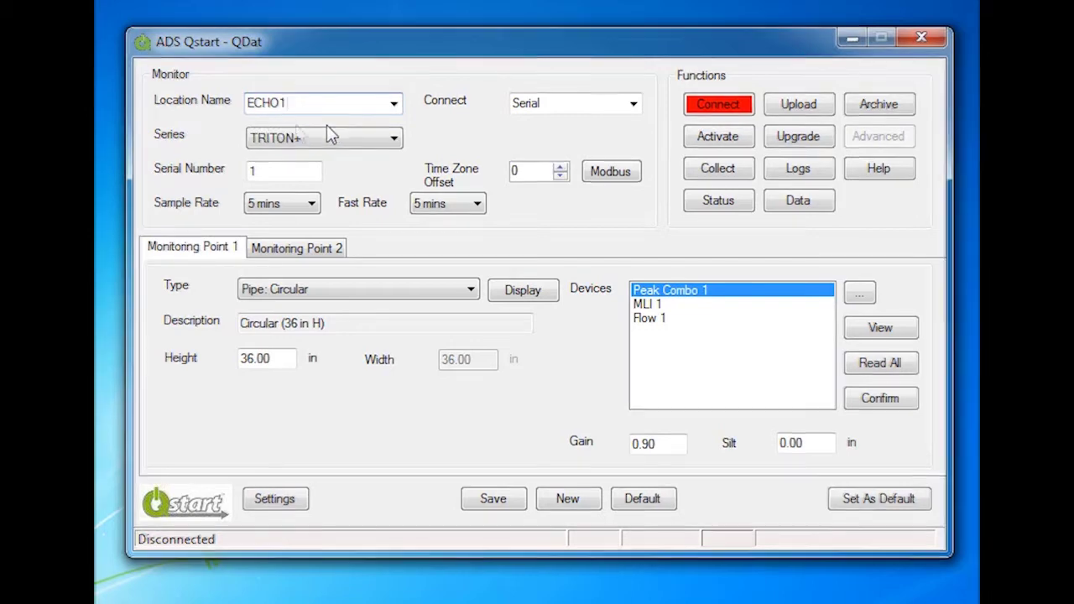
click(393, 139)
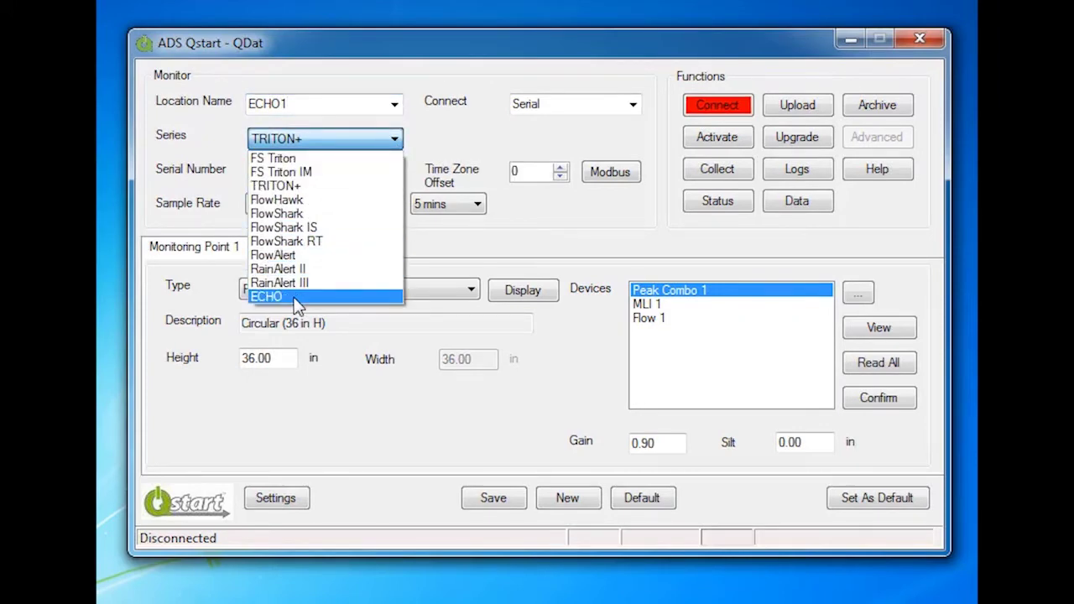
click(296, 298)
drag(263, 172, 224, 170)
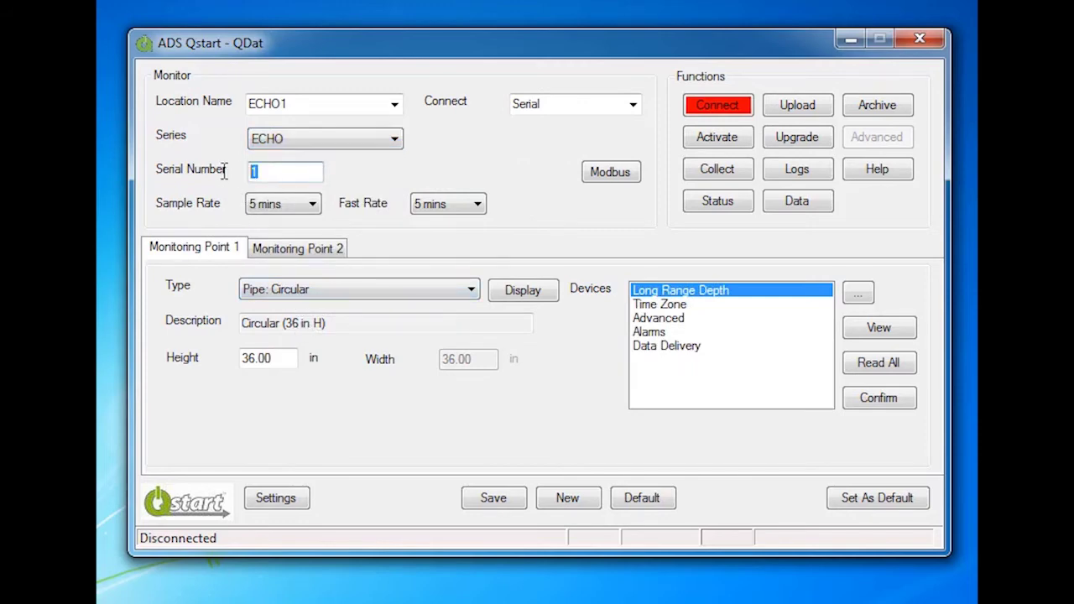
text(9121)
Step: Set the monitor's connection method to Wireless with the IP address 107.80.26.68
click(633, 104)
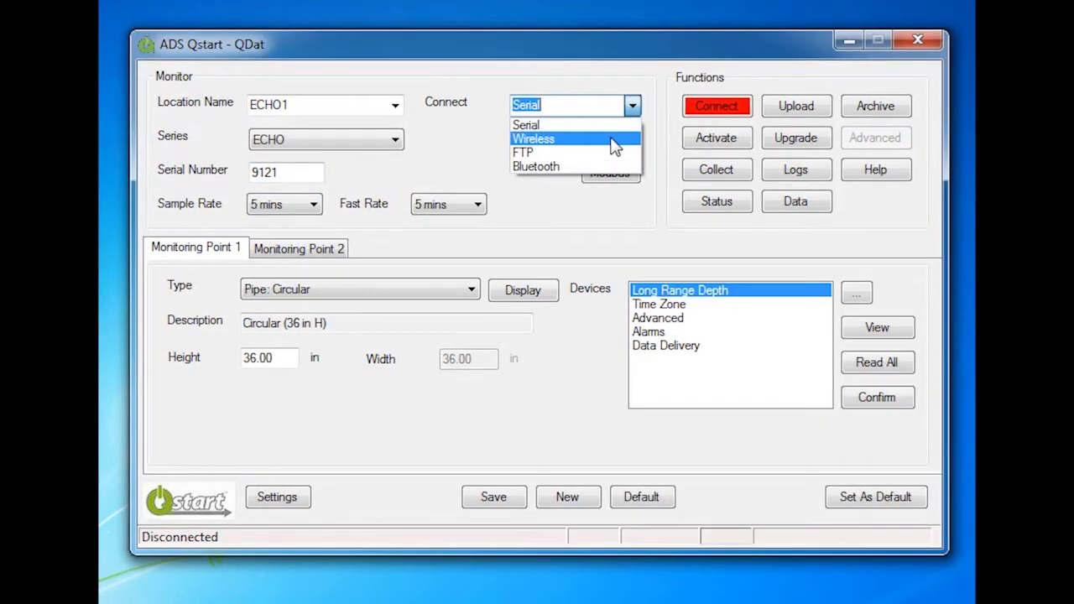
click(615, 139)
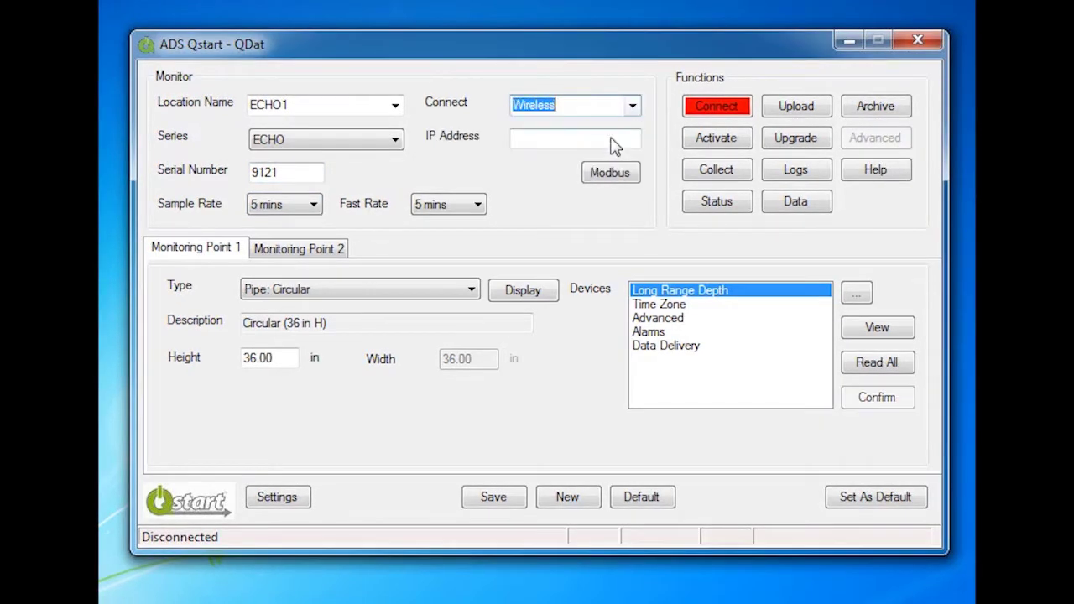
click(613, 139)
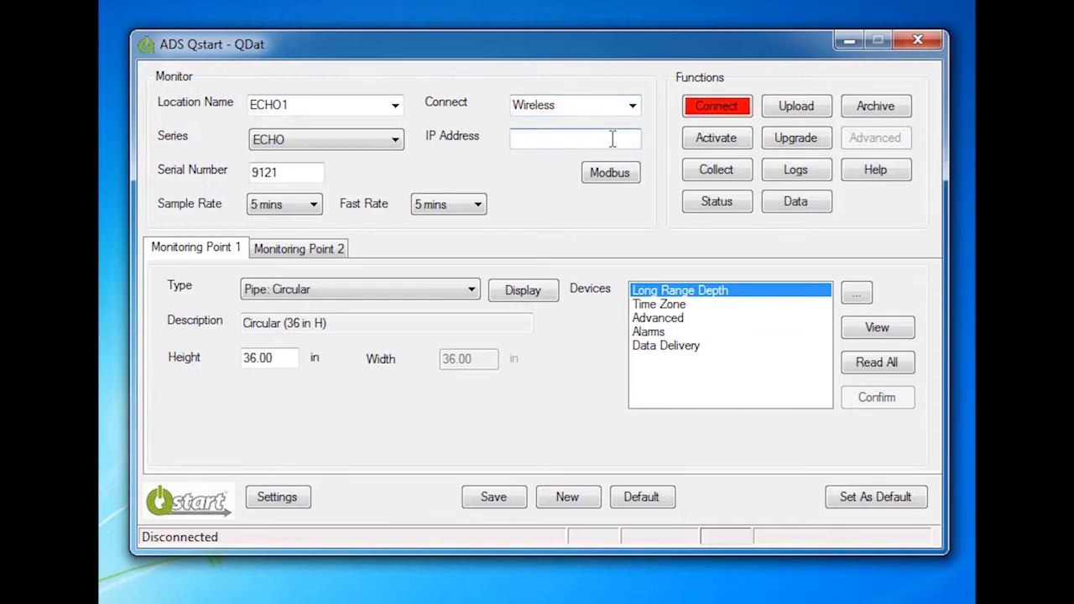
text(107.80.26.68)
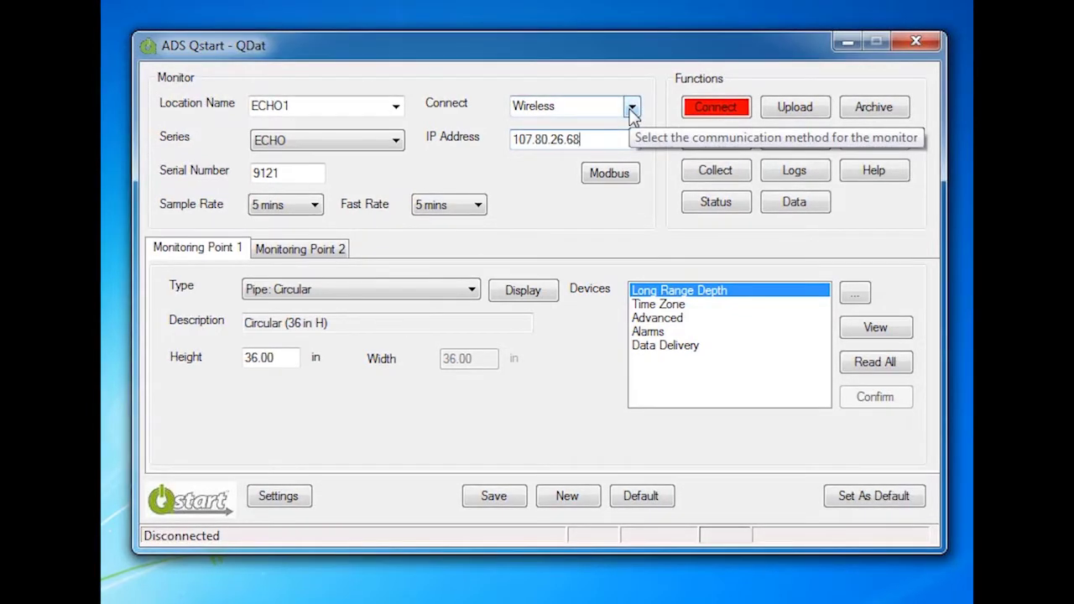
Step: Set the monitor's connection method to Bluetooth
click(632, 108)
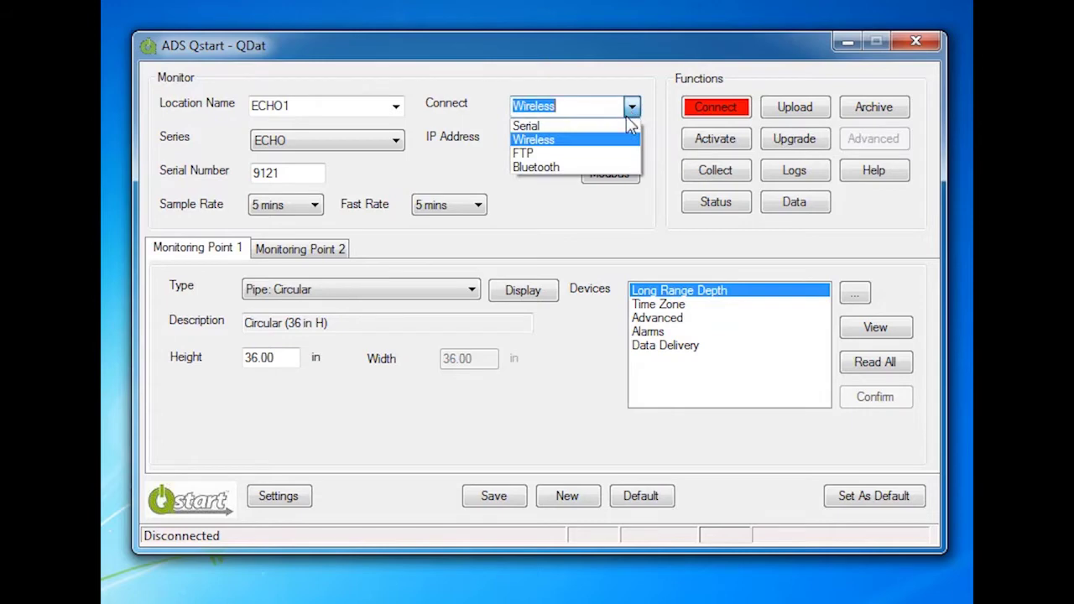
click(601, 168)
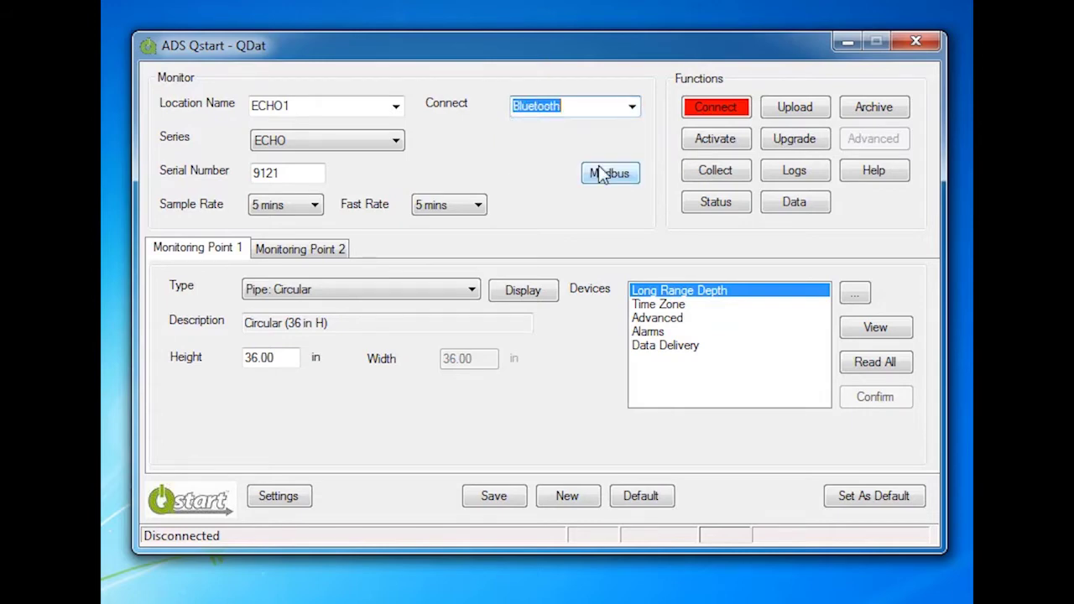
click(581, 112)
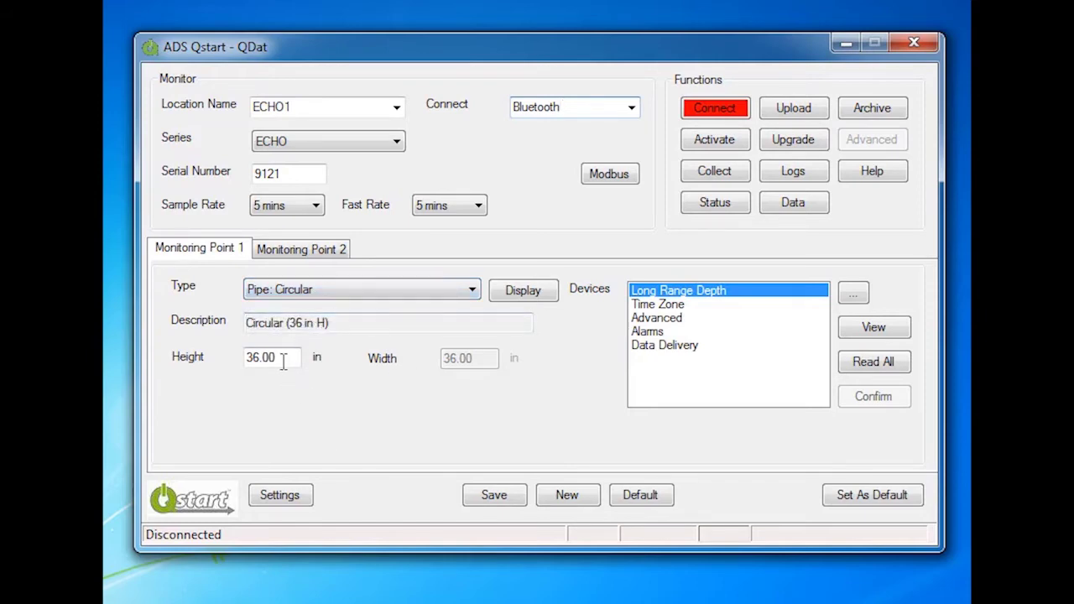
Step: Set the circular pipe's height to 24 in for Monitoring Point 1
drag(286, 360, 213, 337)
text(2)
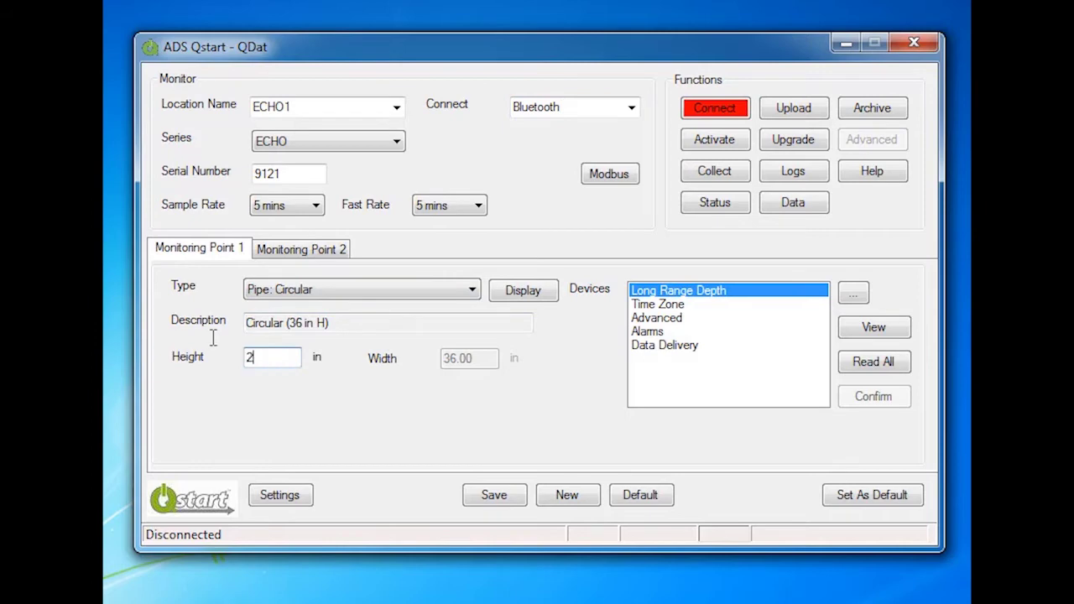
text(4)
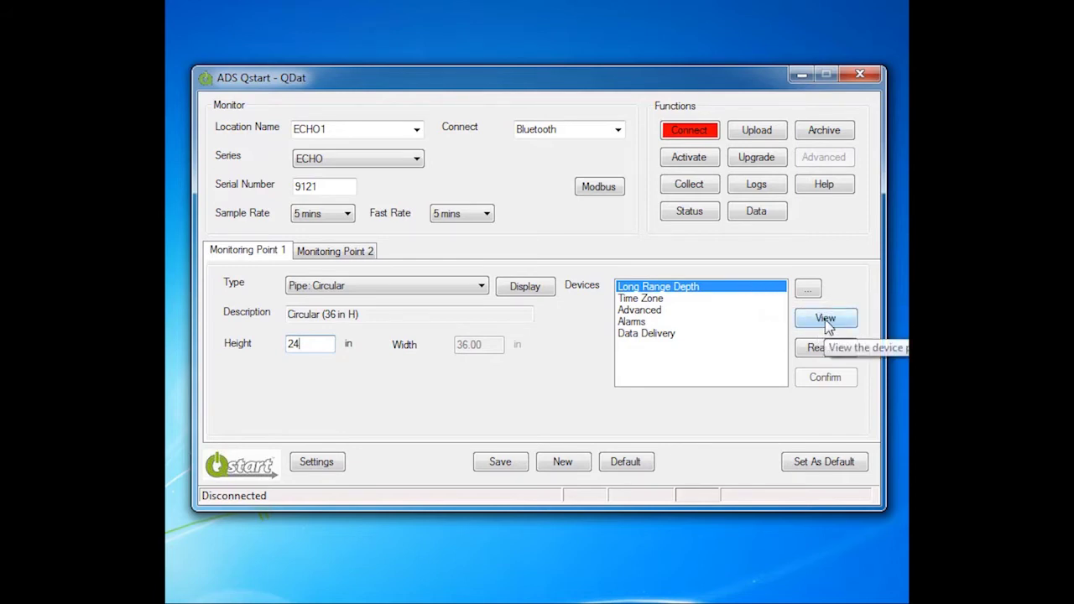
Step: Configure the Long Range Depth device with a manhole depth of 125 in and a physical offset of 12 in
click(825, 319)
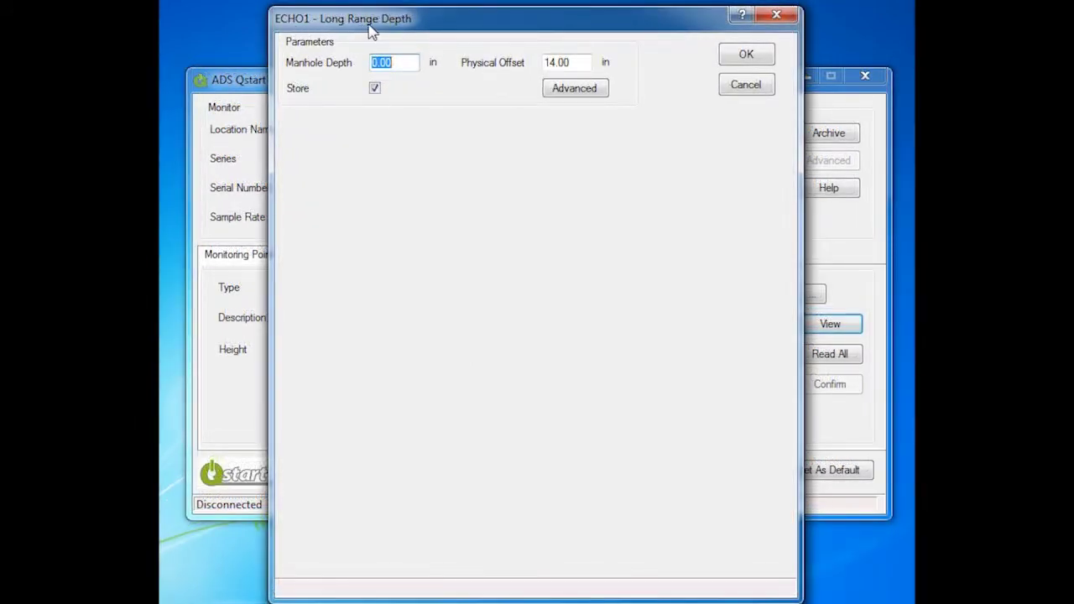
drag(403, 62, 352, 64)
text(125)
click(573, 63)
text(12)
click(747, 56)
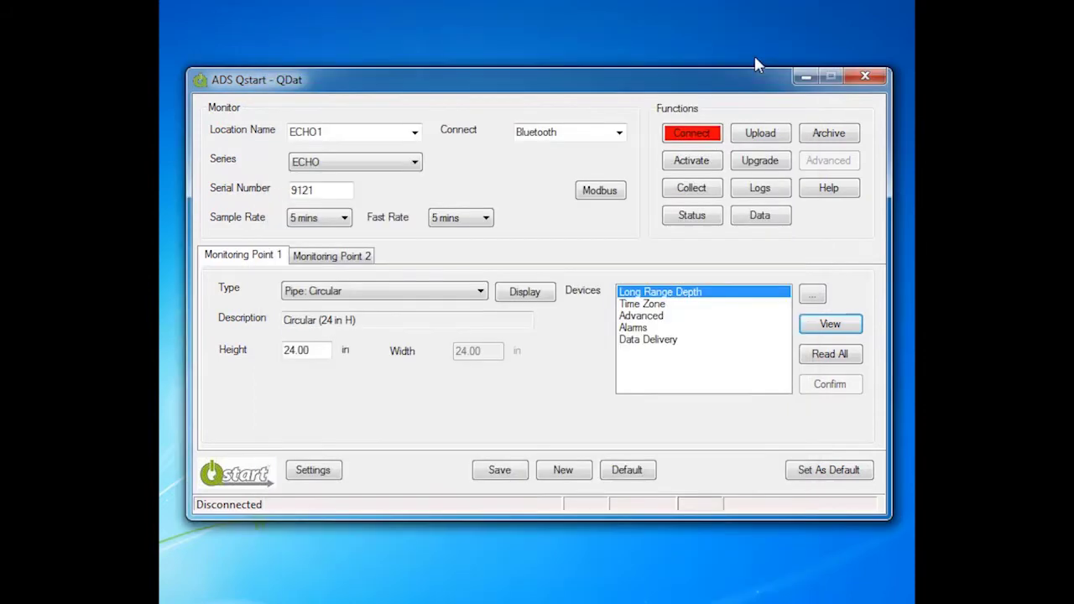
Step: Accept Central Time (US & Canada) with daylight saving enabled for the Time Zone device, and save the configuration
click(665, 305)
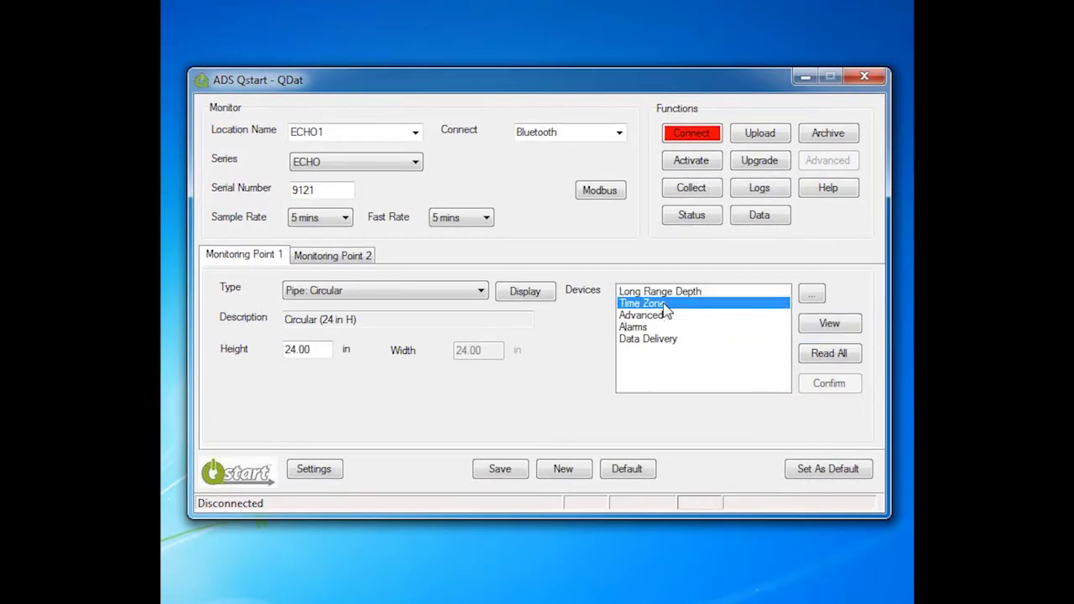
click(813, 324)
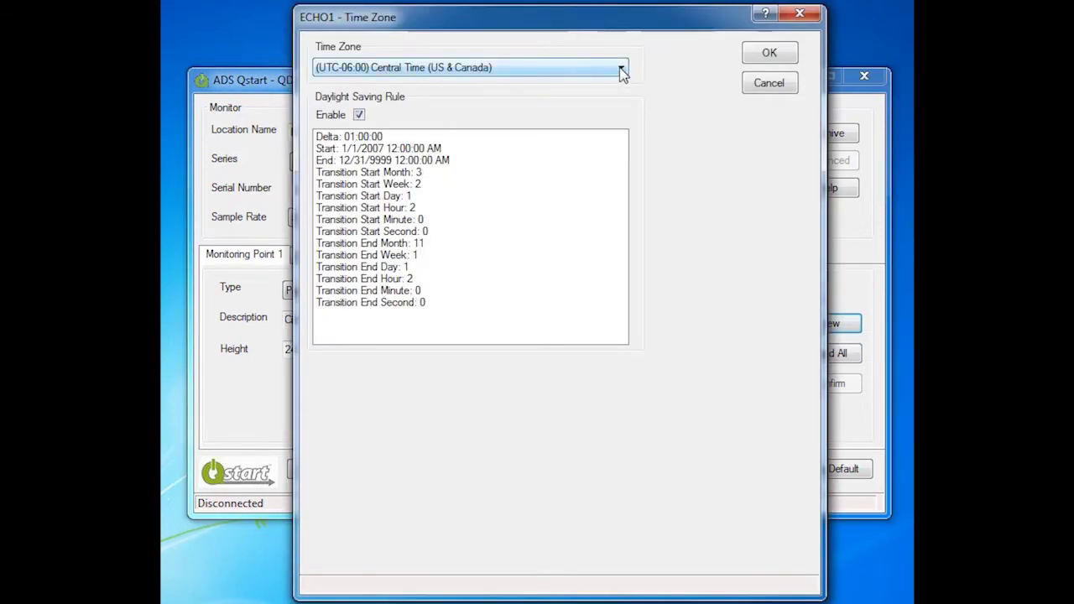
click(751, 57)
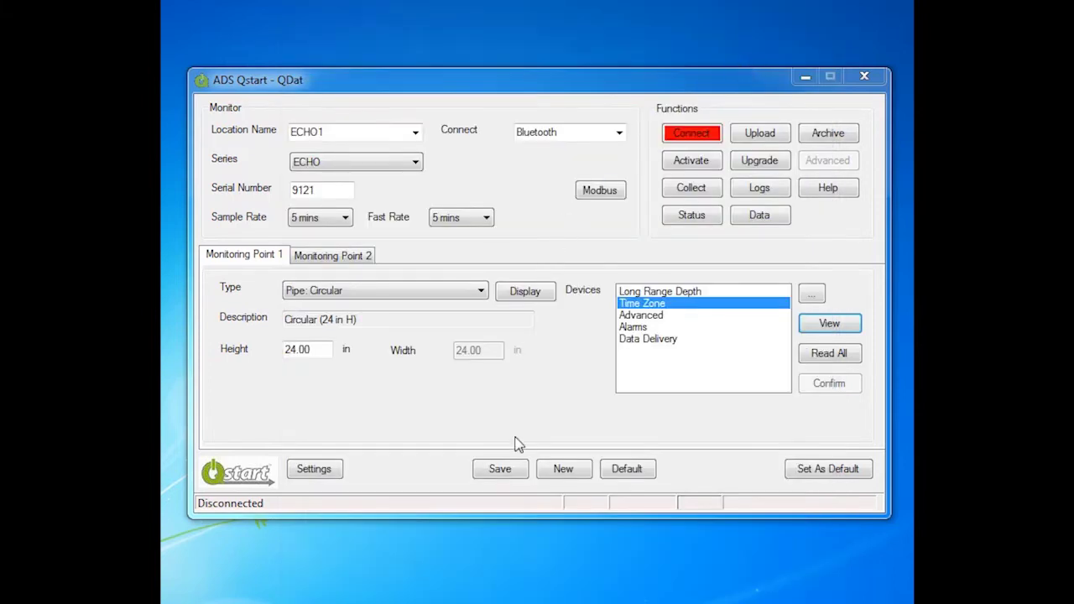
click(500, 469)
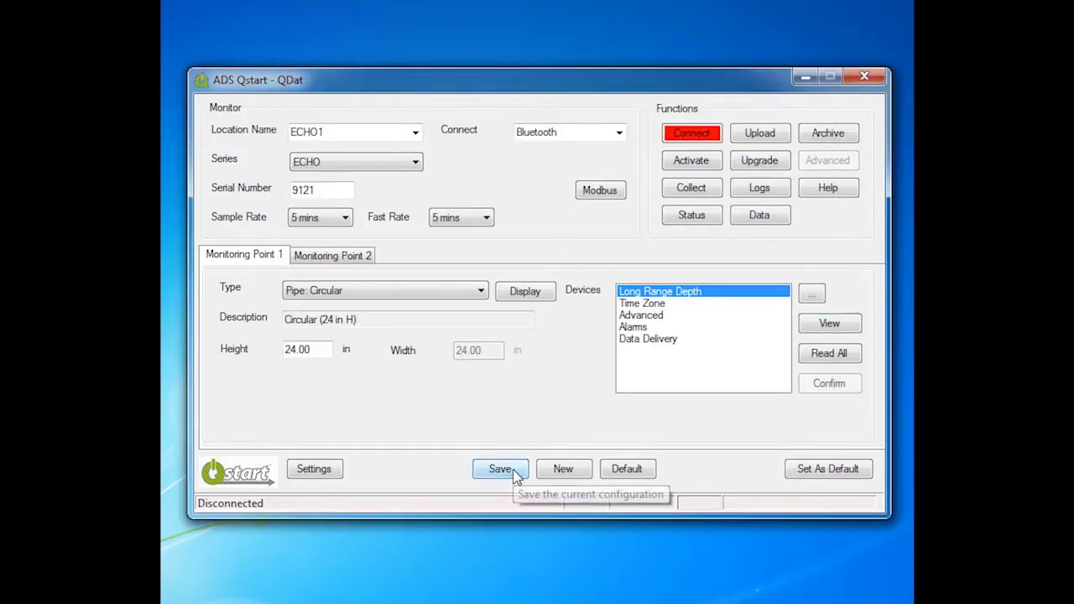
Step: Enable the High Level alarm with a 37 in threshold, plus the Overflow and Tilt alarms
click(643, 329)
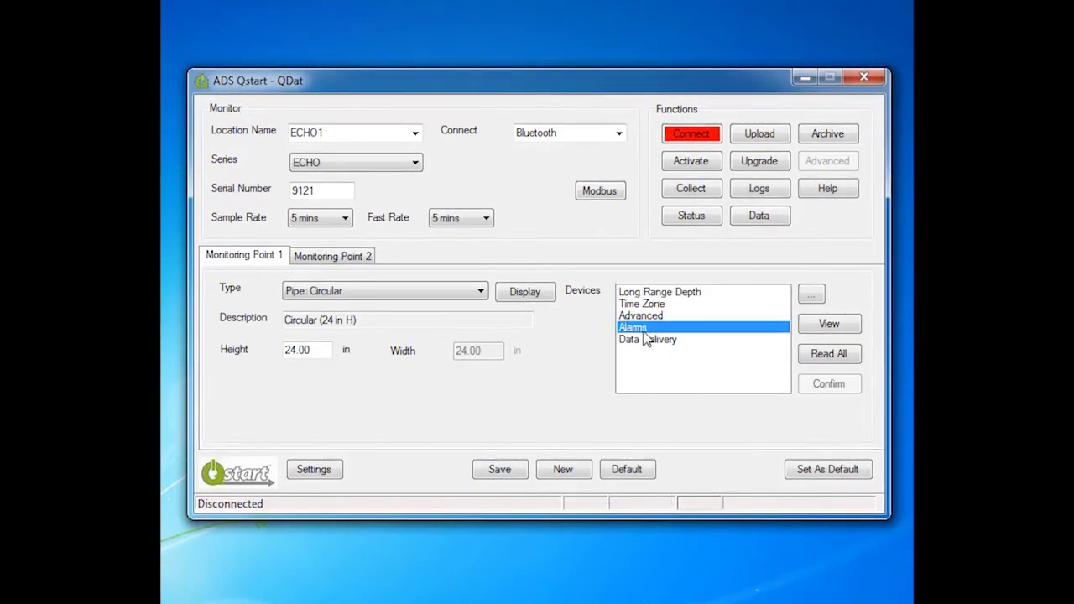
click(829, 324)
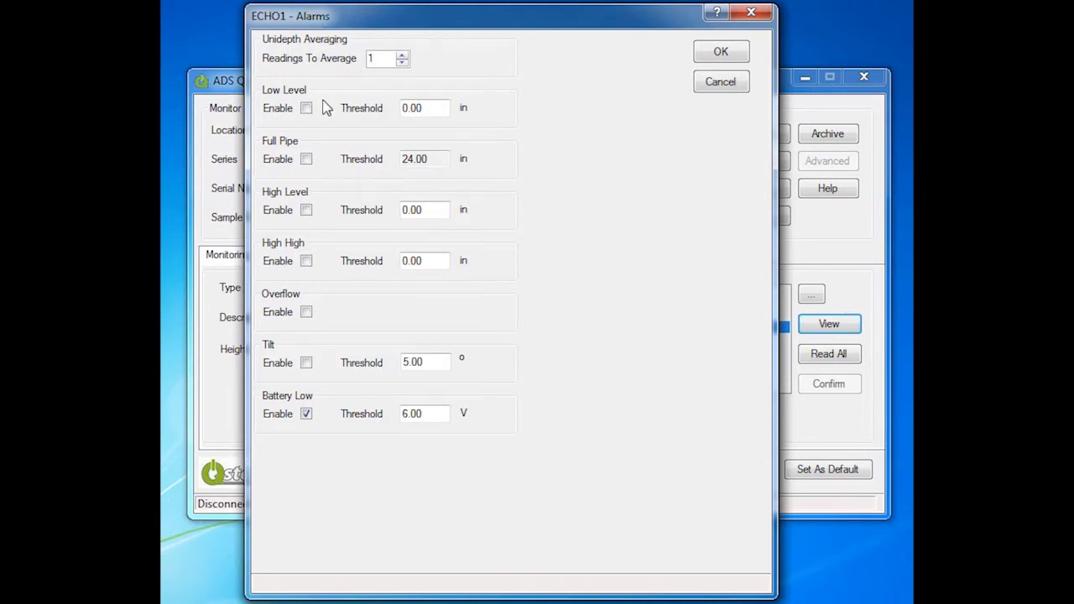
click(306, 211)
drag(434, 210, 390, 207)
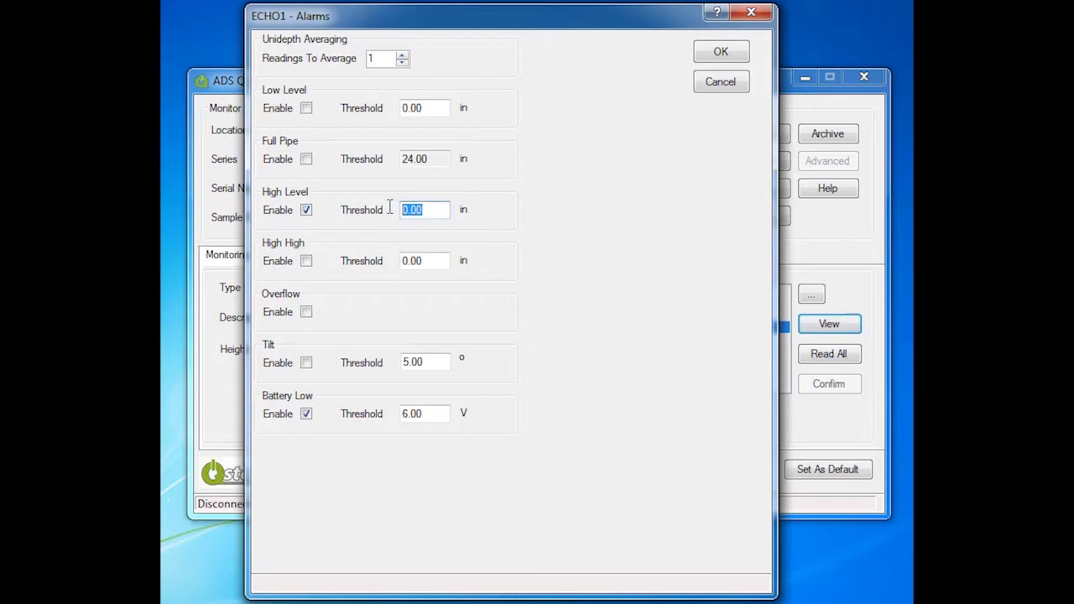
text(37)
click(307, 312)
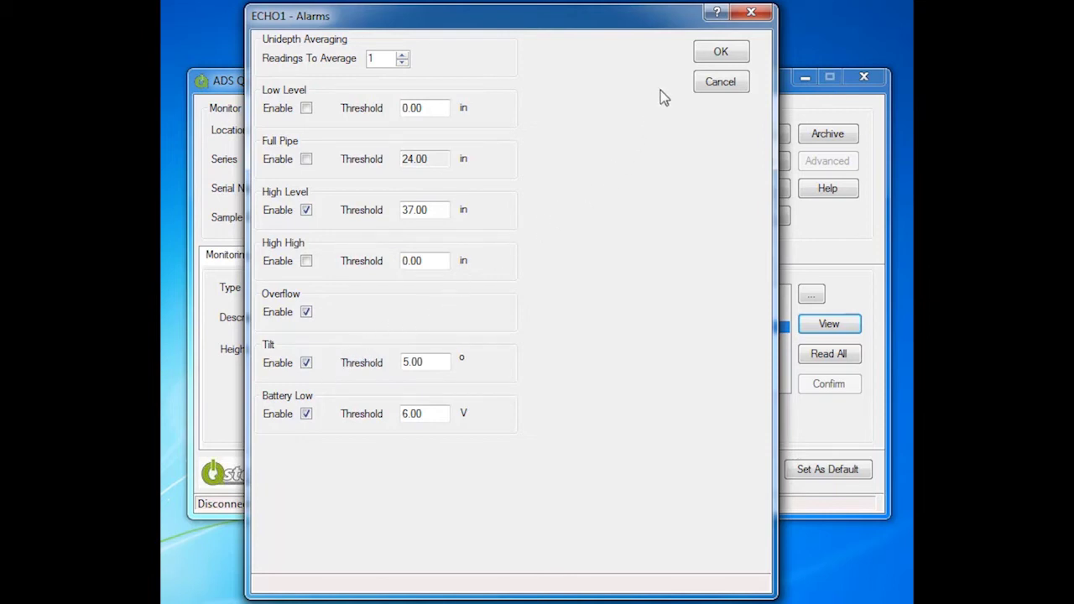
click(710, 54)
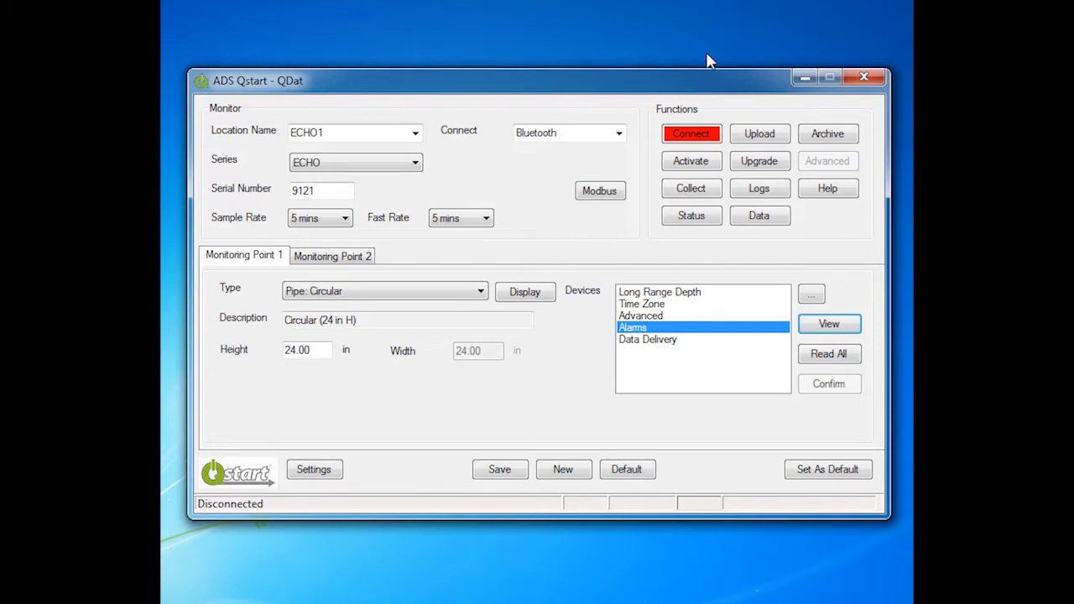
Step: Enter the FlowView server address and a fast rate of 1 hr for Data Delivery, and save the configuration
click(677, 342)
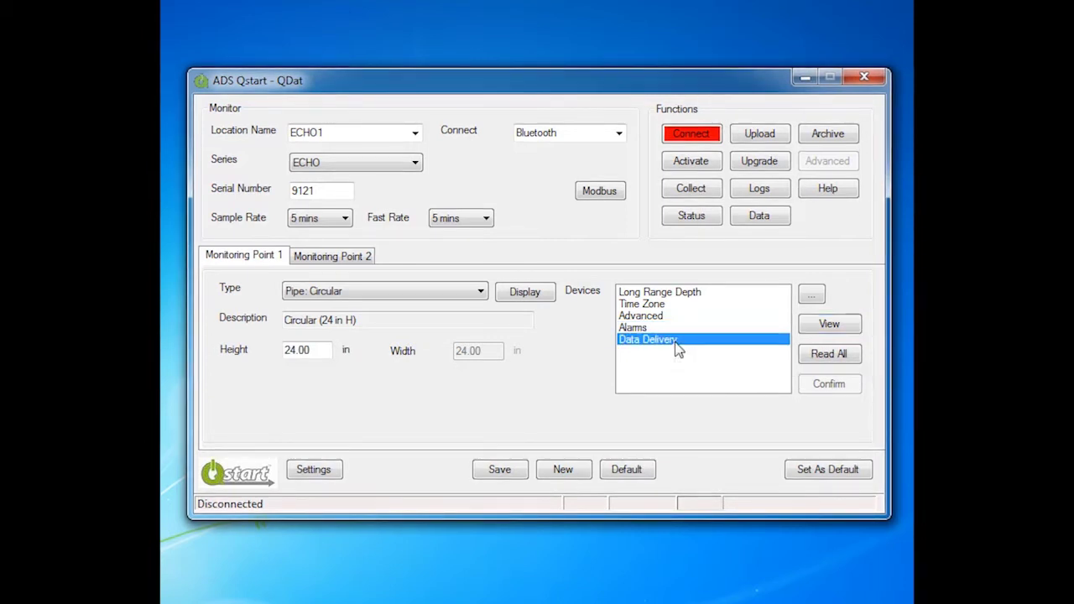
click(840, 329)
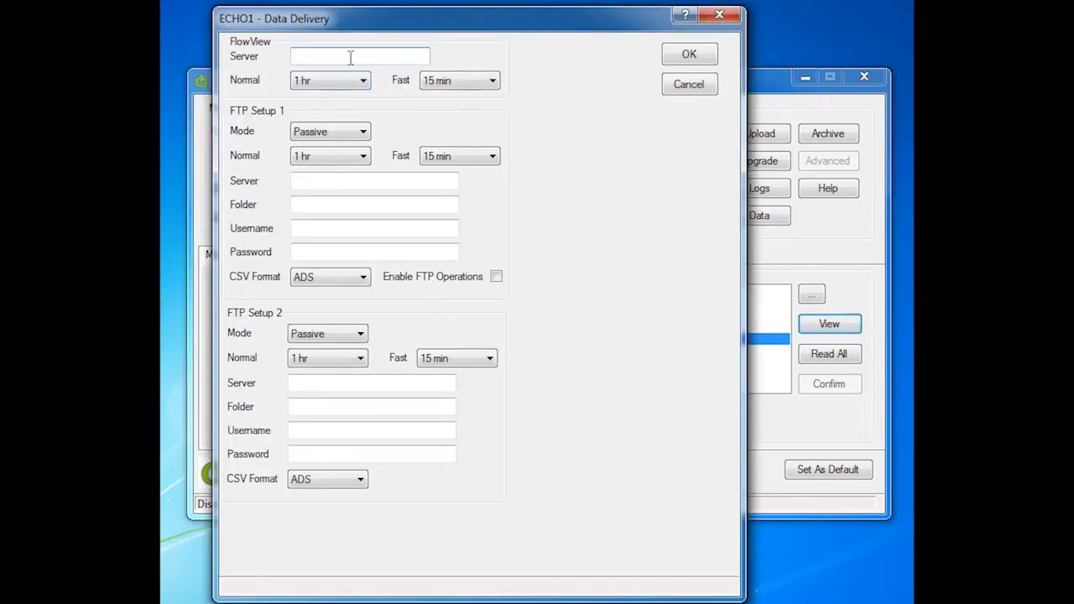
text(64.1)
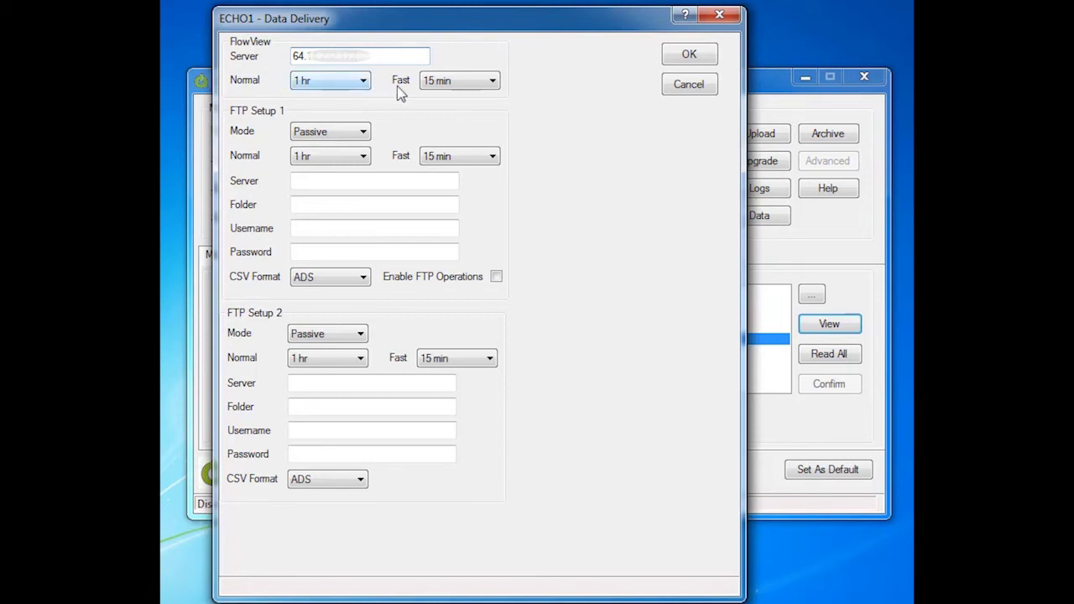
click(493, 84)
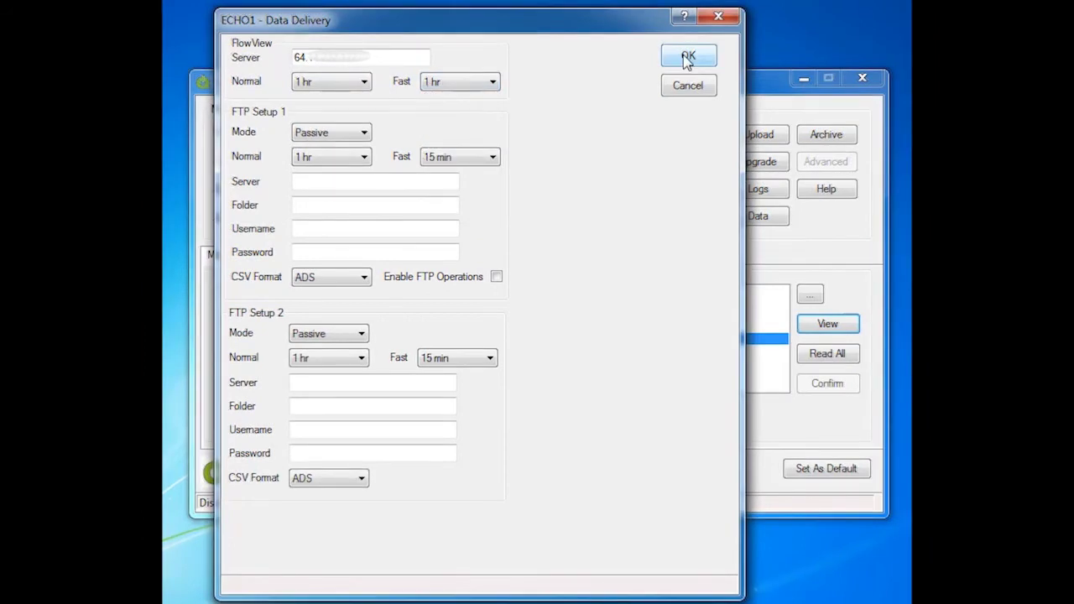
click(688, 57)
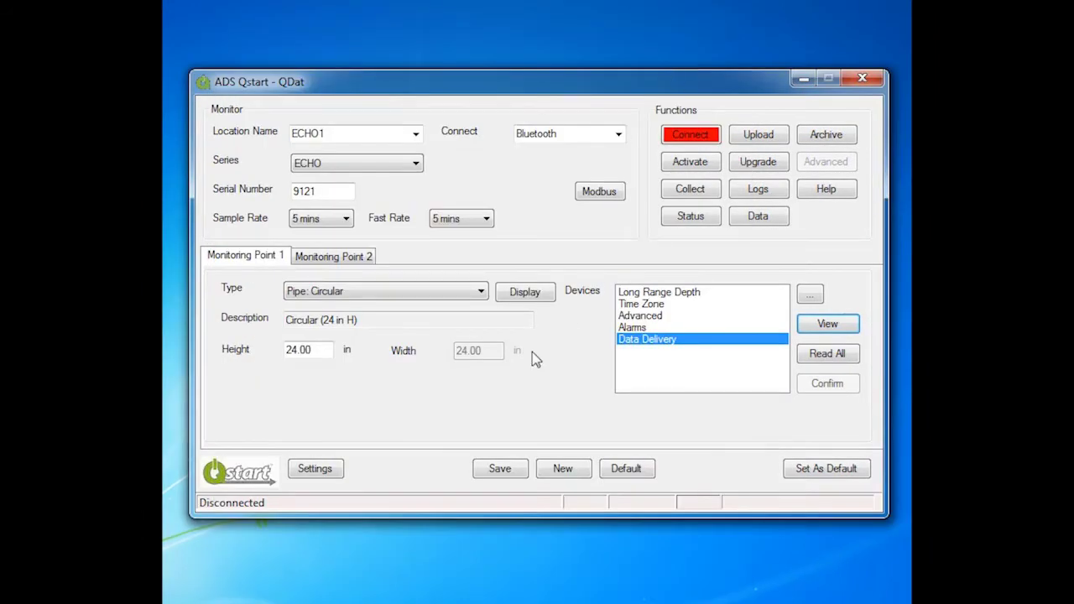
click(518, 476)
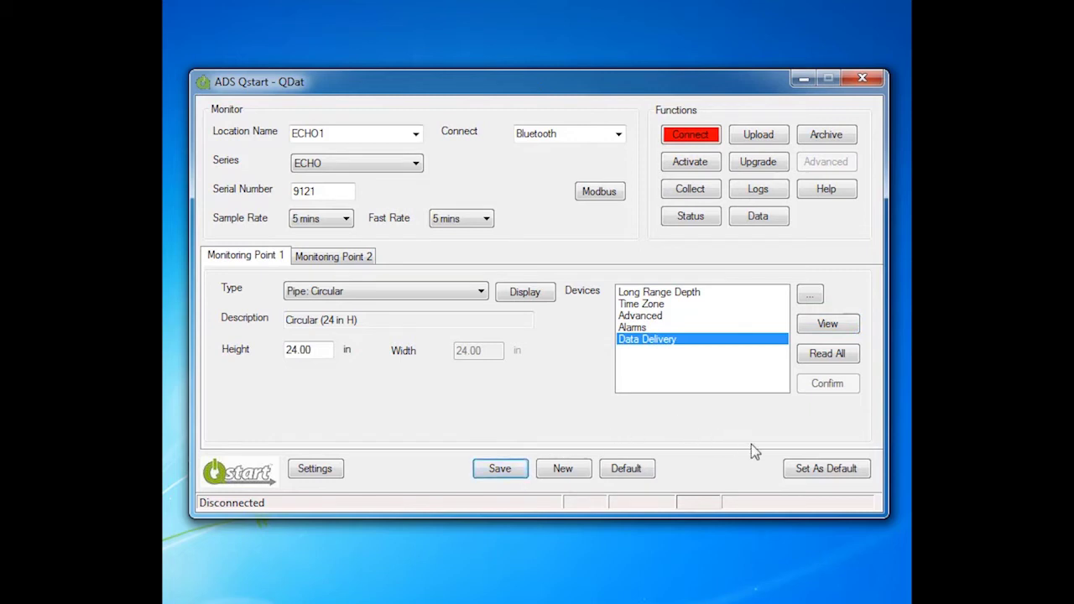
Step: Set ECHO1 as the default location and activate its monitor
click(811, 475)
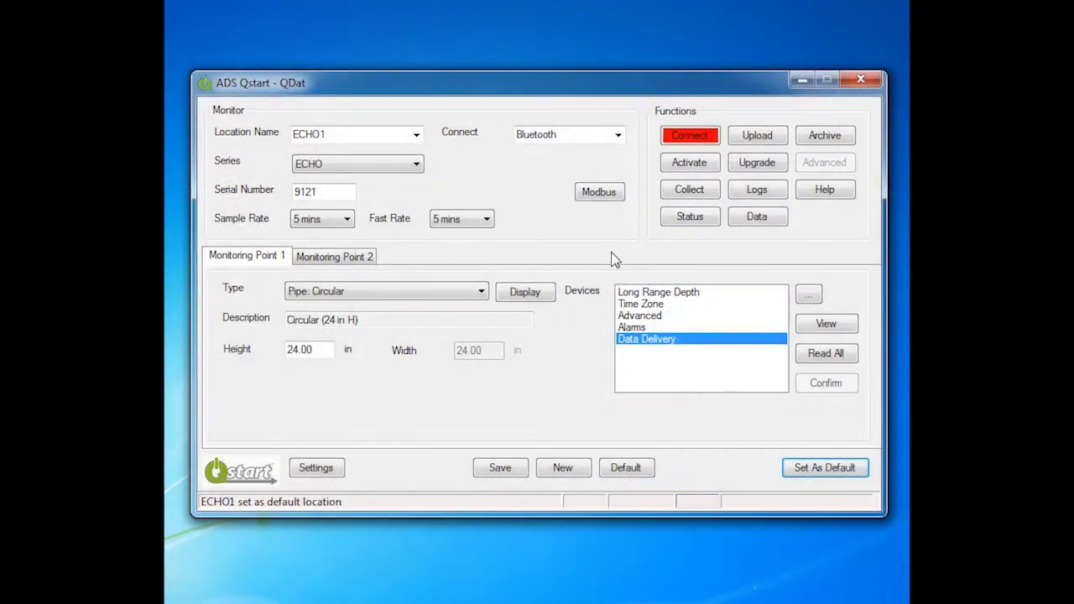
click(677, 167)
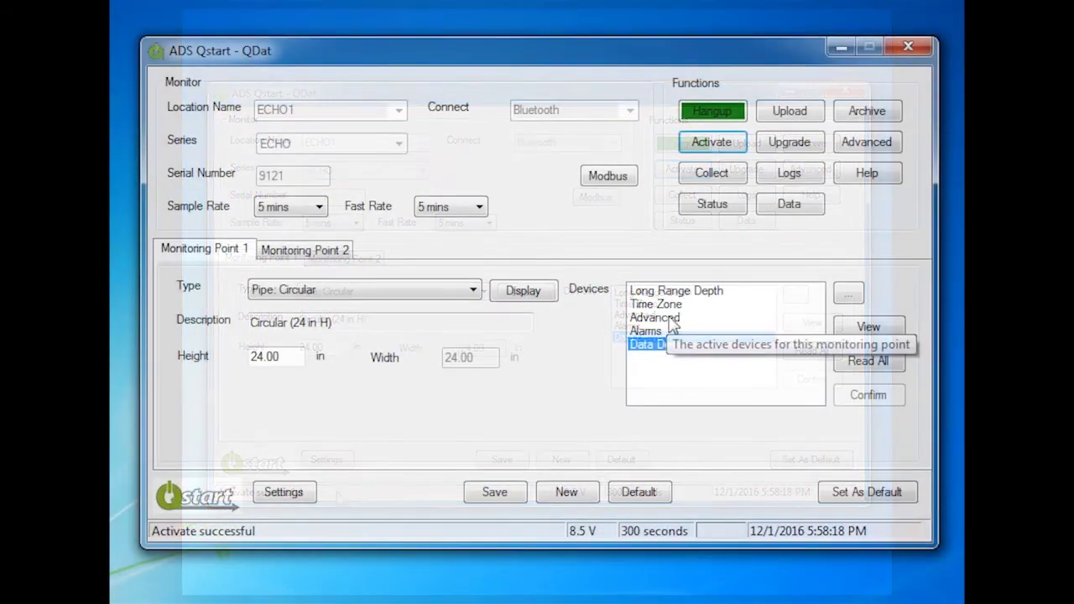
Step: Set the accelerometer reference in the Advanced device's diagnostic settings and accept the device configuration
click(773, 316)
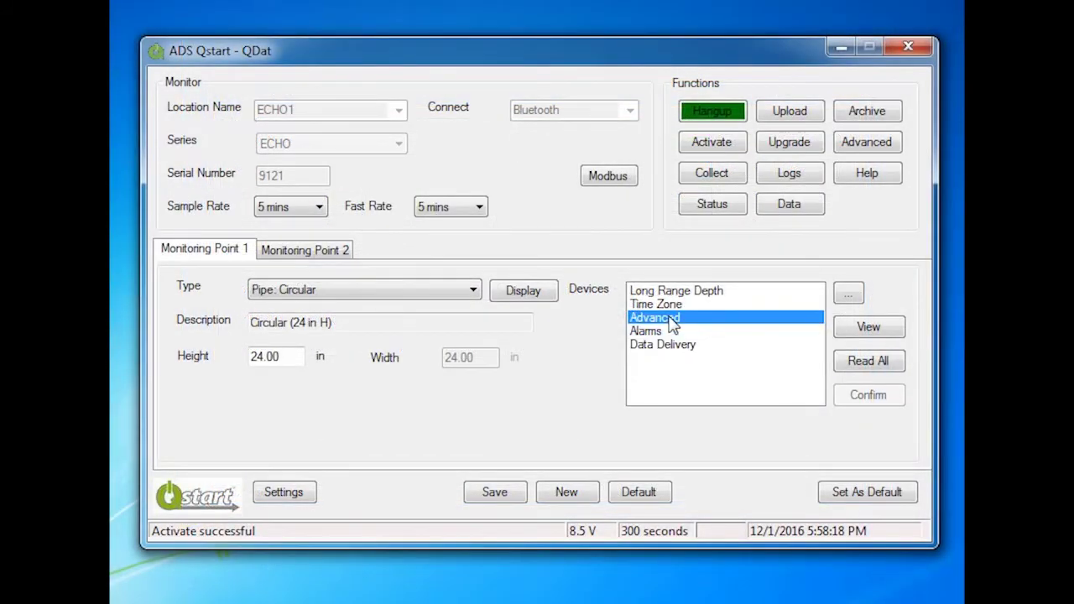
click(870, 328)
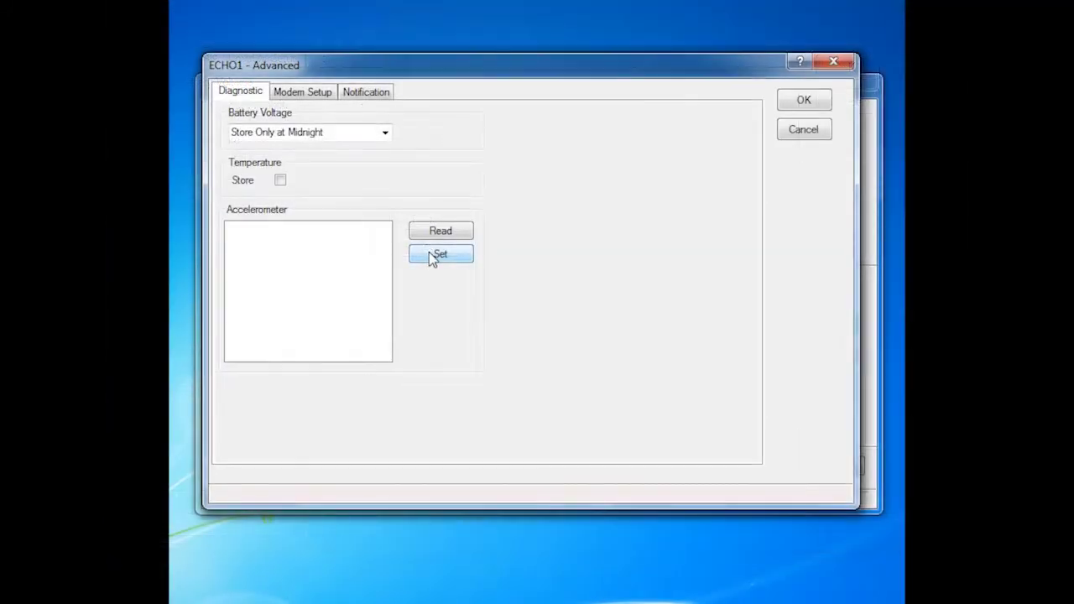
click(431, 256)
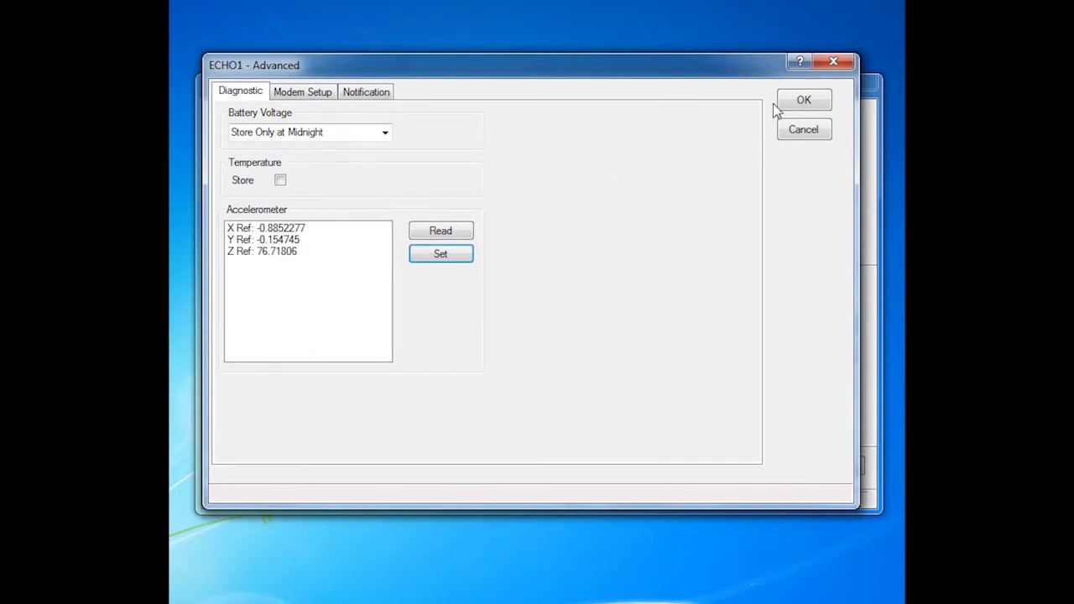
click(800, 101)
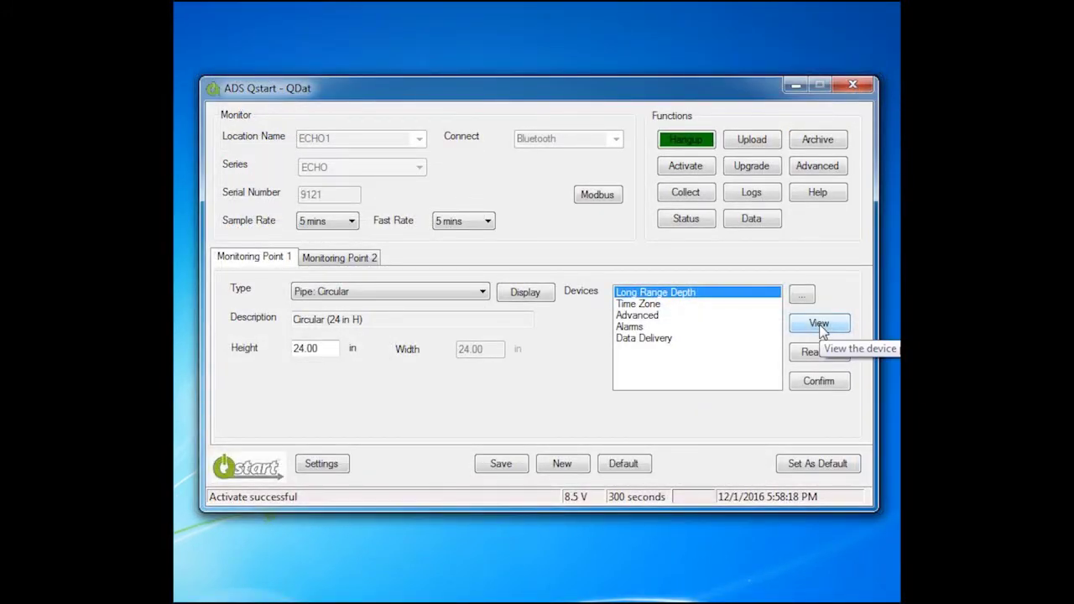
Step: Take a reading from the Long Range Depth device to check its depth and signal results, and close the device
click(819, 325)
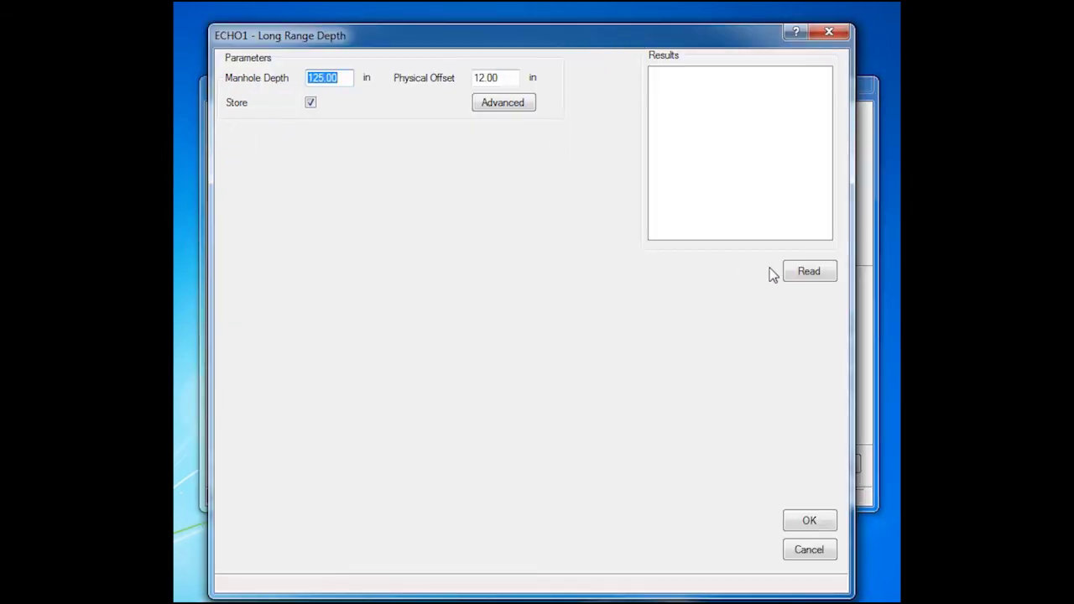
click(801, 279)
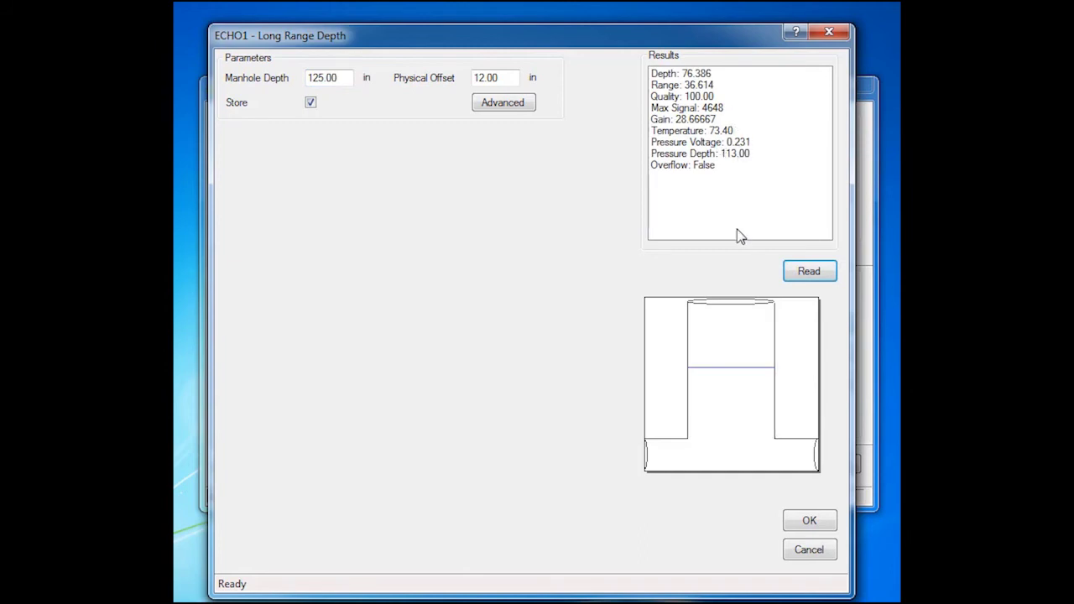
click(808, 524)
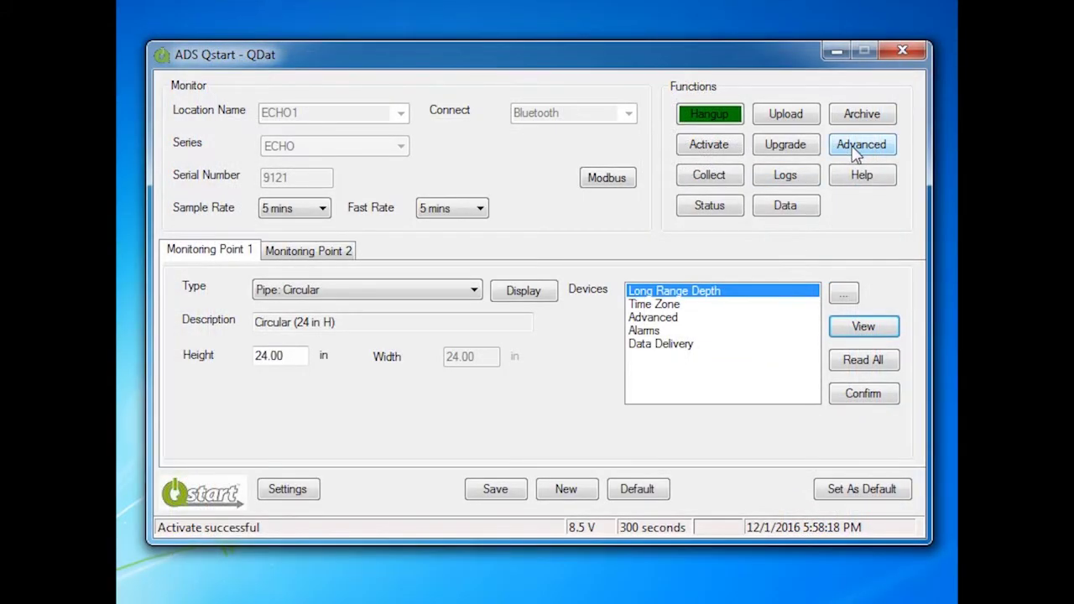
Step: Update the monitor's power saving configuration, accepting Always Off mode for every day of the week, and close the advanced functions
click(858, 152)
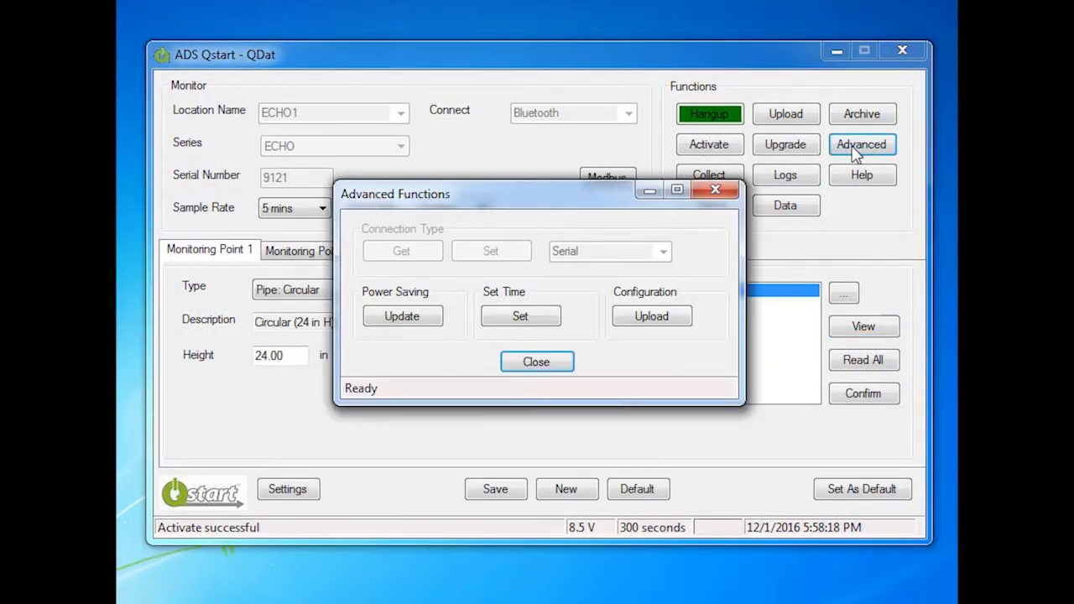
click(425, 317)
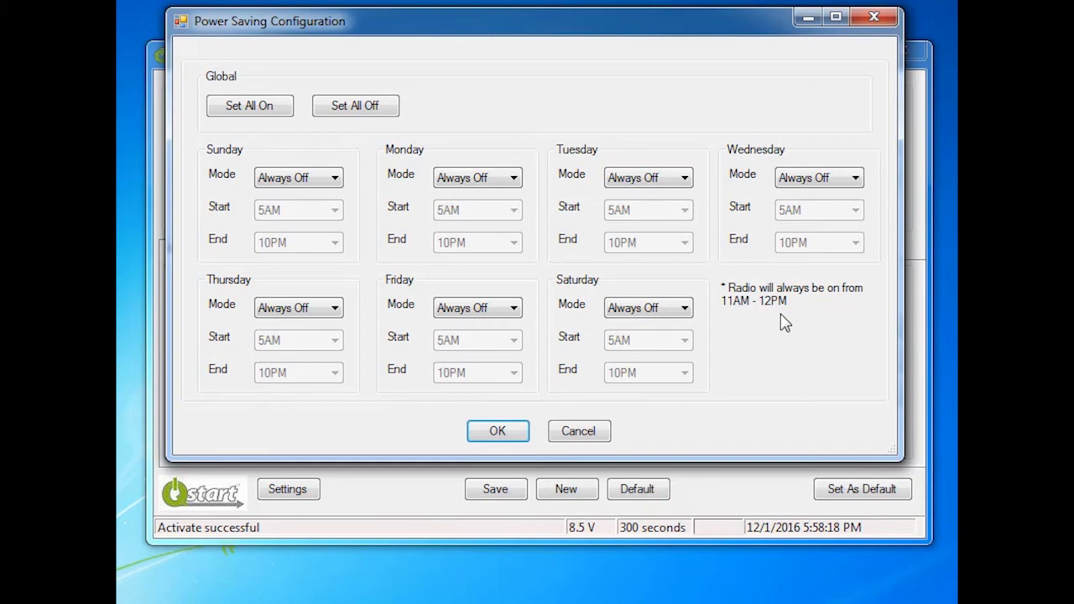
click(498, 432)
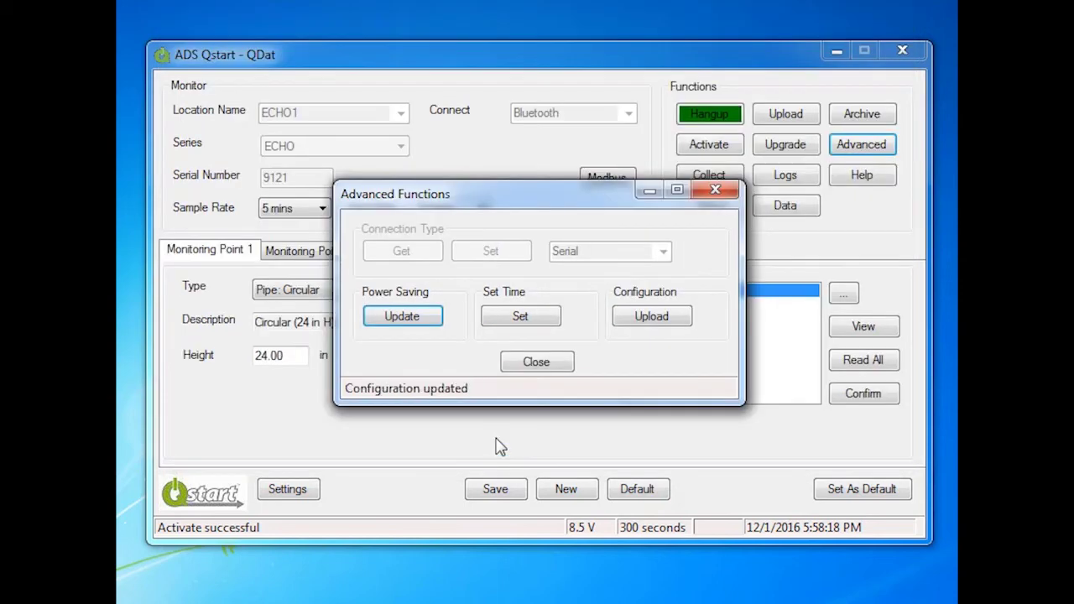
click(544, 364)
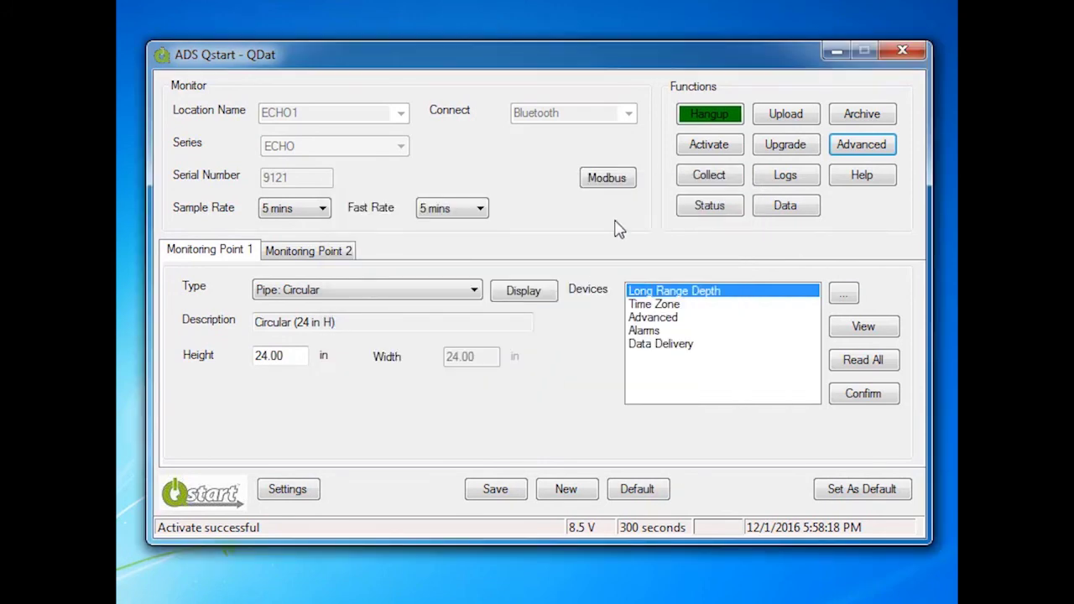
Step: Hang up the Bluetooth connection to ECHO1 and change its connection method to Wireless
click(732, 121)
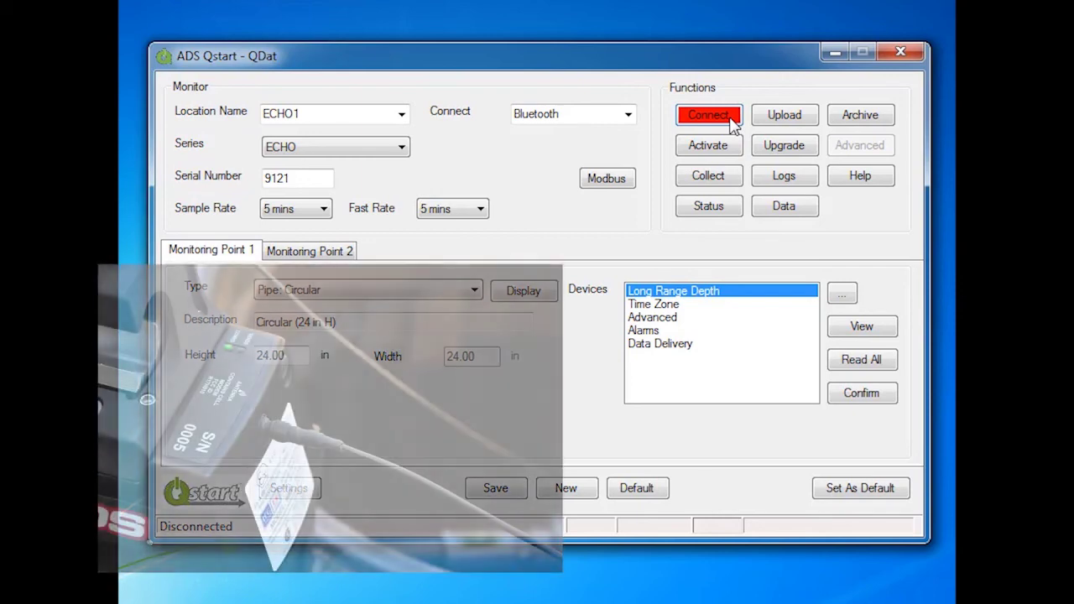
click(628, 114)
click(604, 147)
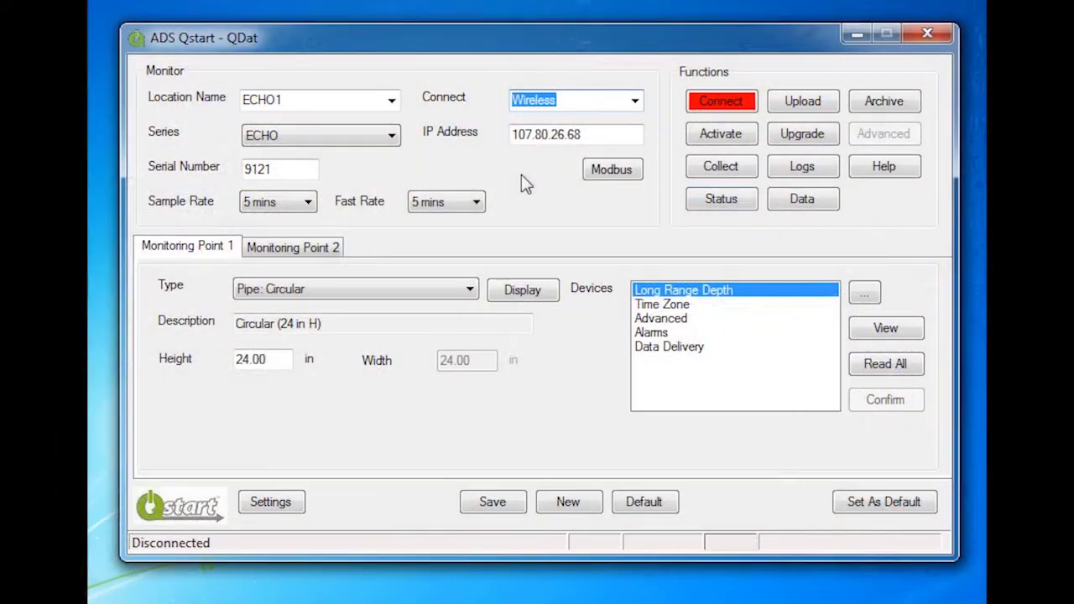
Step: Retrieve the ECHO1 monitor's status report over the wireless connection and close the report
click(744, 210)
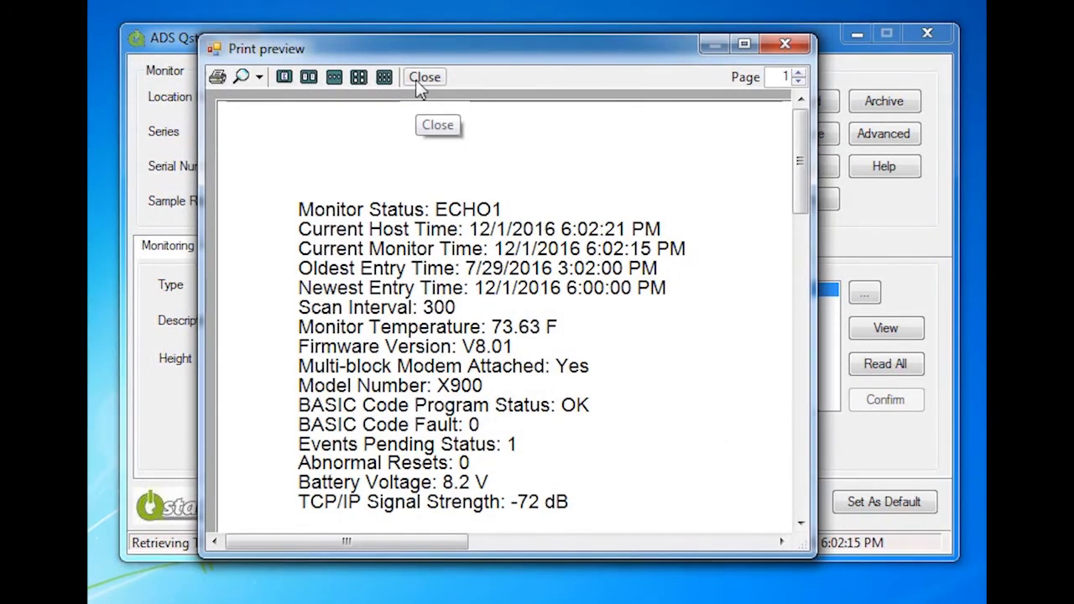
click(423, 76)
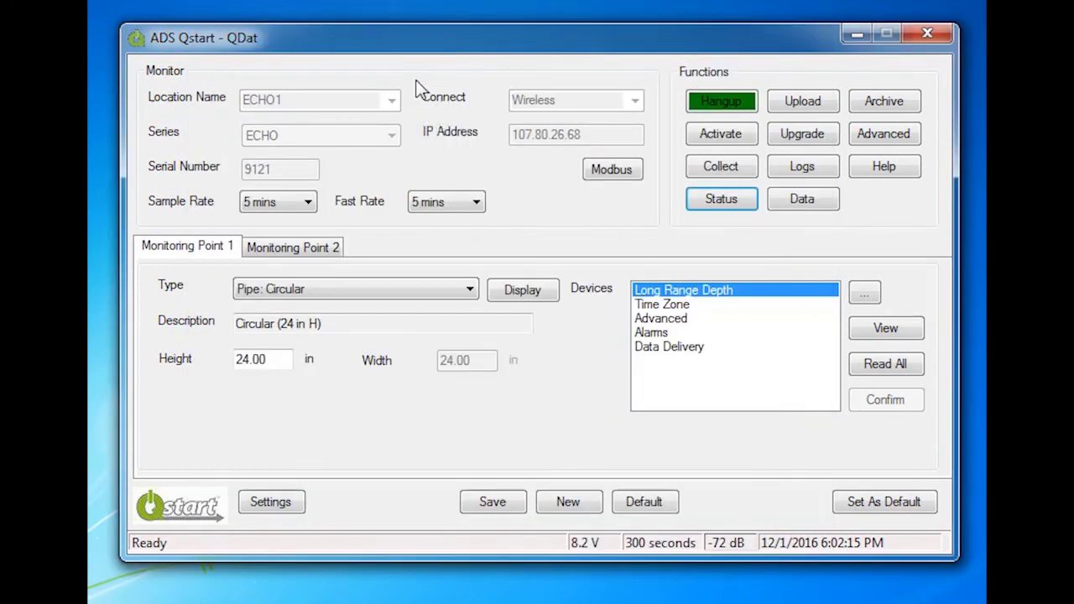
Step: Hang up the wireless connection and save the ECHO1 configuration
click(714, 103)
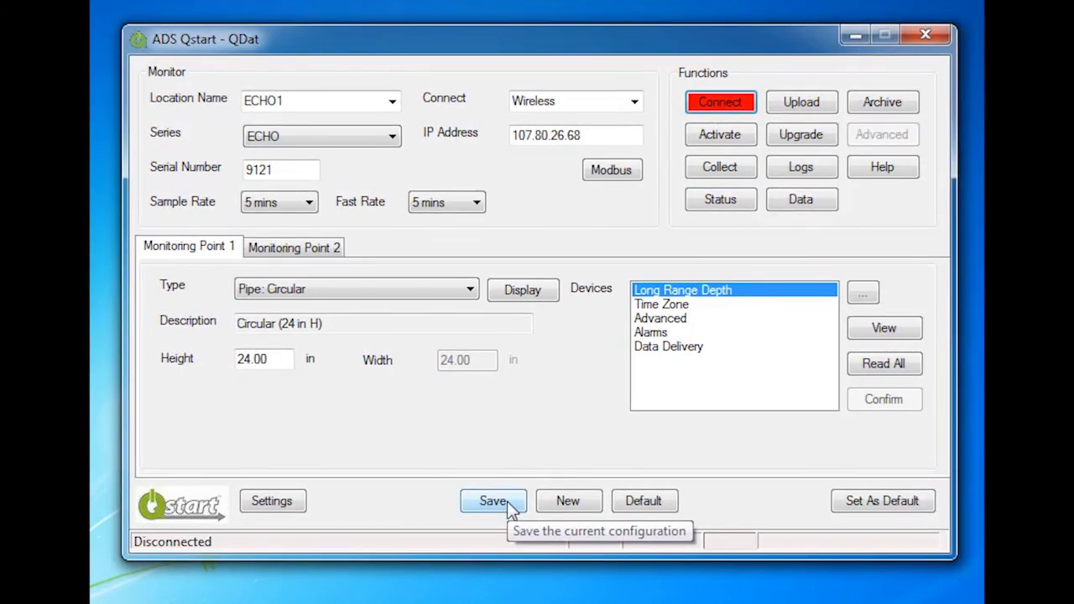
click(494, 501)
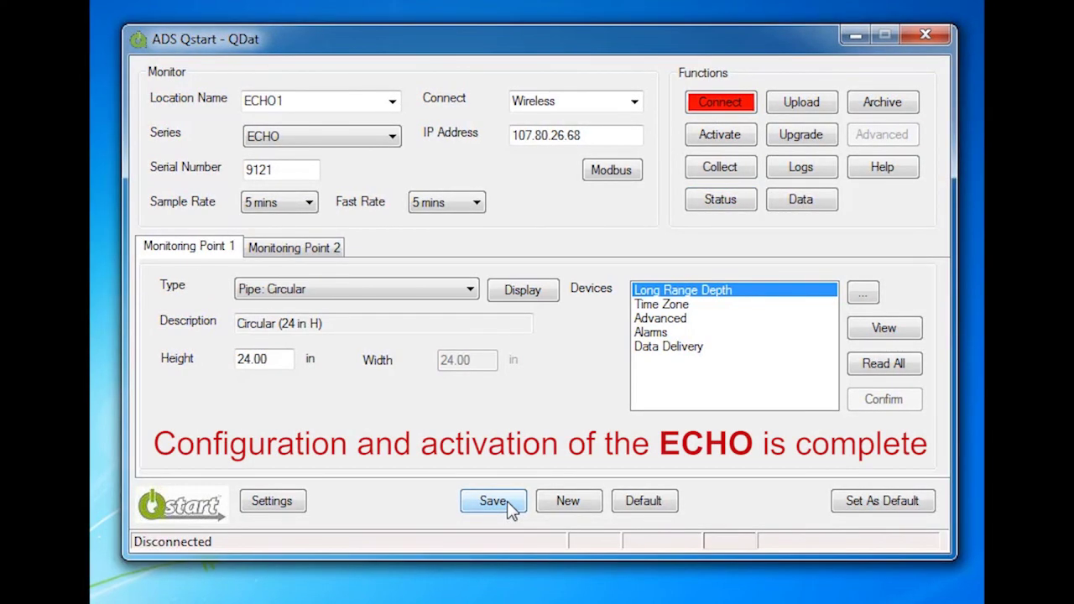